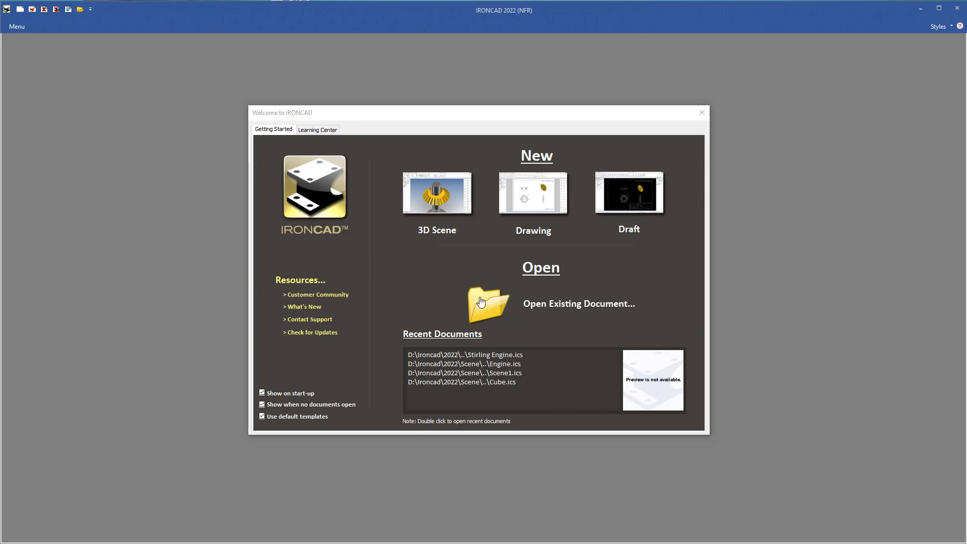
Open the existing Stirling Engine scene from the Stirling Engine folder of the training course files.
{"action": "left_click", "coordinate": [481, 301]}
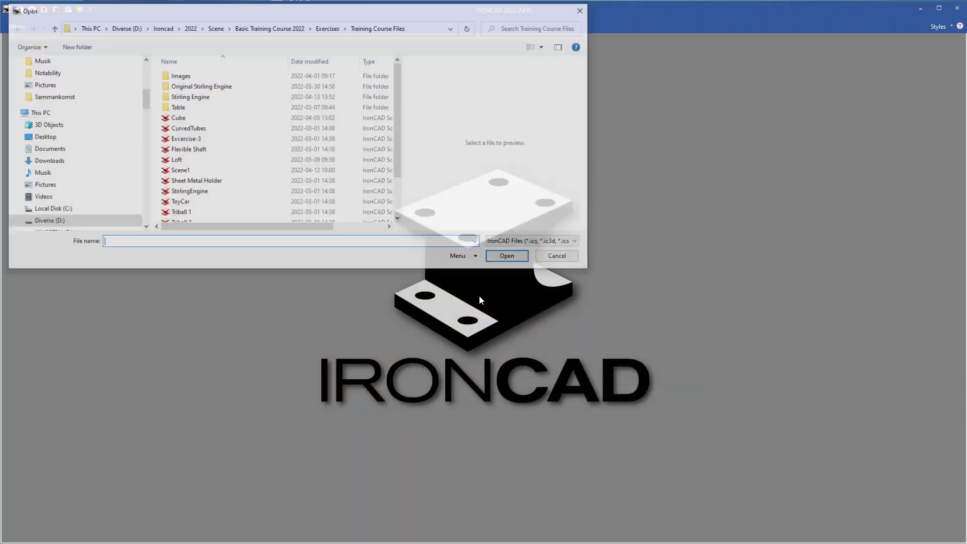
{"action": "left_click_drag", "start_coordinate": [226, 18], "coordinate": [403, 72]}
{"action": "double_click", "coordinate": [346, 152]}
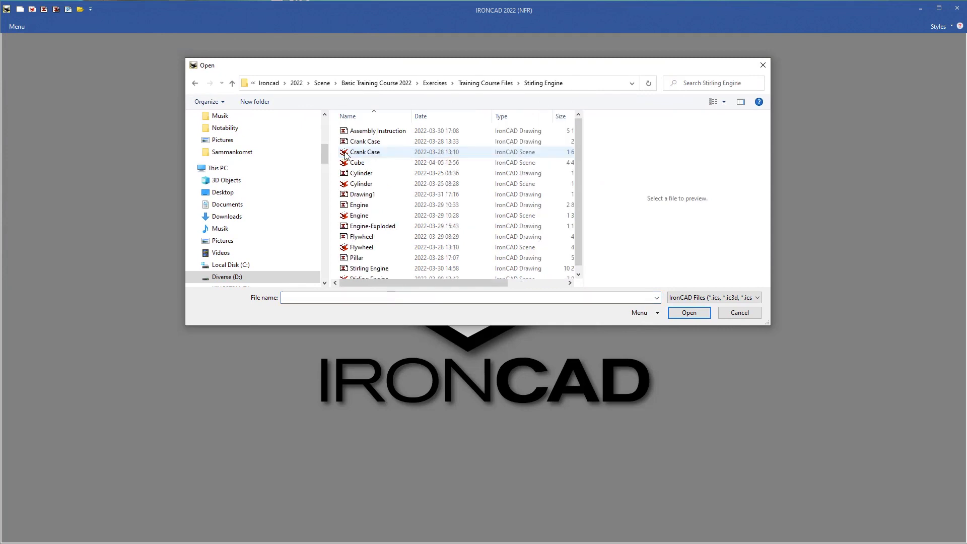
{"action": "scroll", "coordinate": [353, 236], "scroll_direction": "down", "scroll_amount": 1}
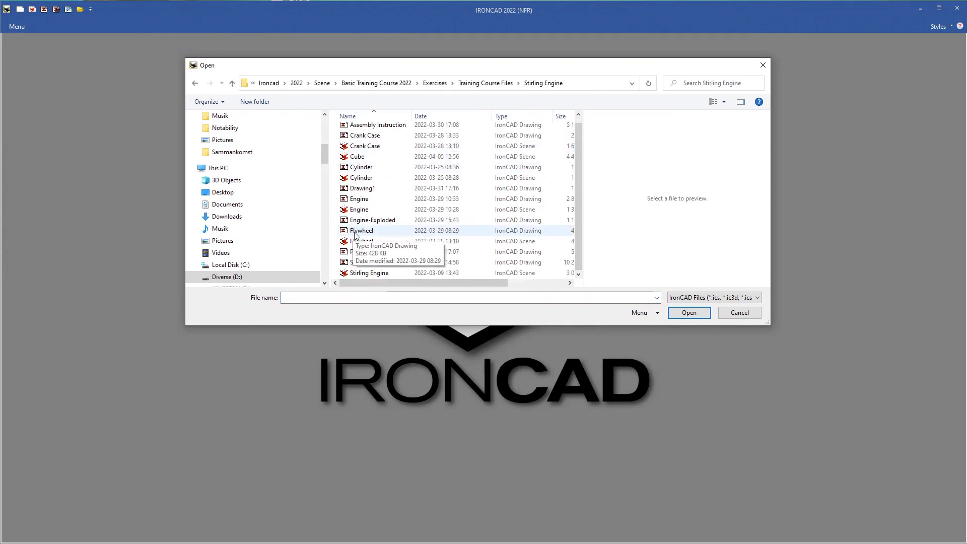
{"action": "double_click", "coordinate": [344, 275]}
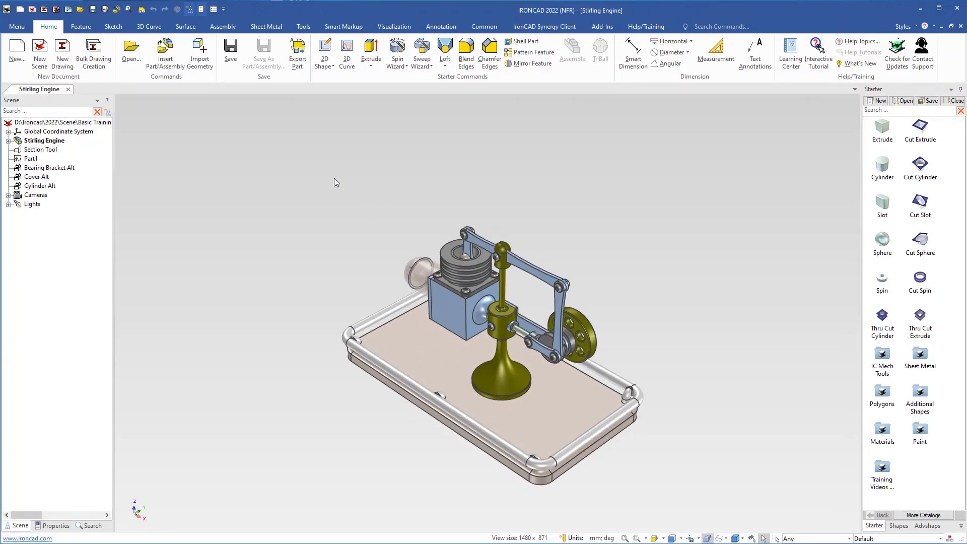
Render the current view of the Stirling Engine scene.
{"action": "left_click", "coordinate": [395, 26]}
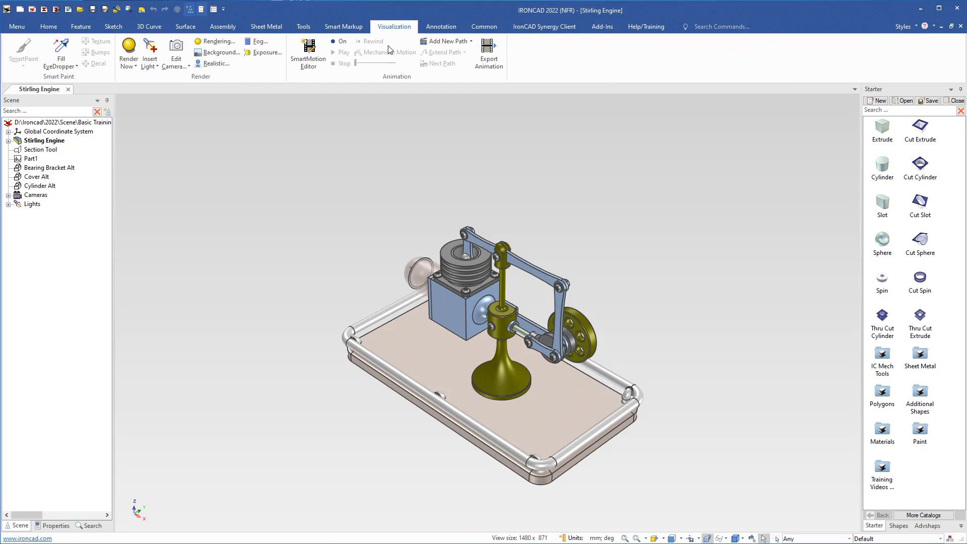
{"action": "left_click", "coordinate": [129, 48]}
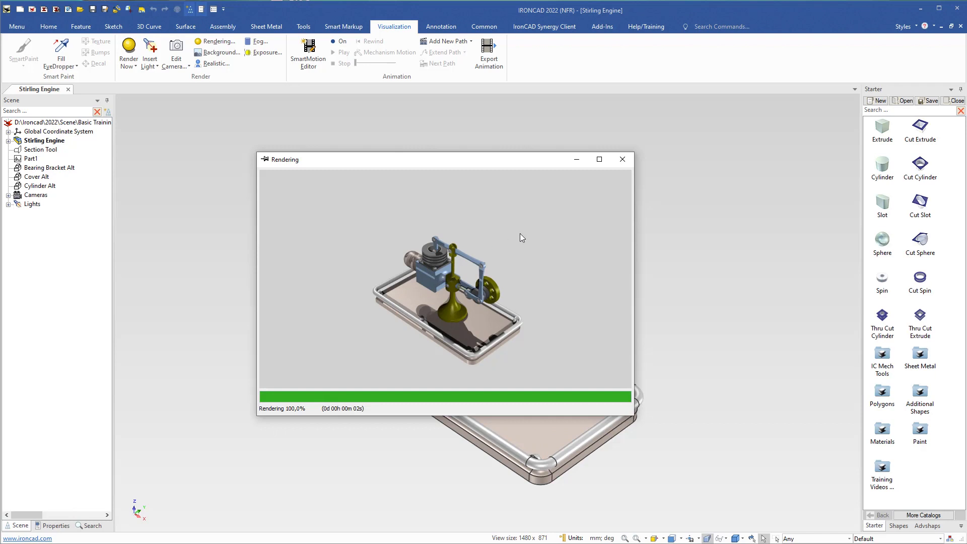
Examine the file formats and DPI options for saving the rendering, and close the rendering without saving it.
{"action": "left_click", "coordinate": [622, 161]}
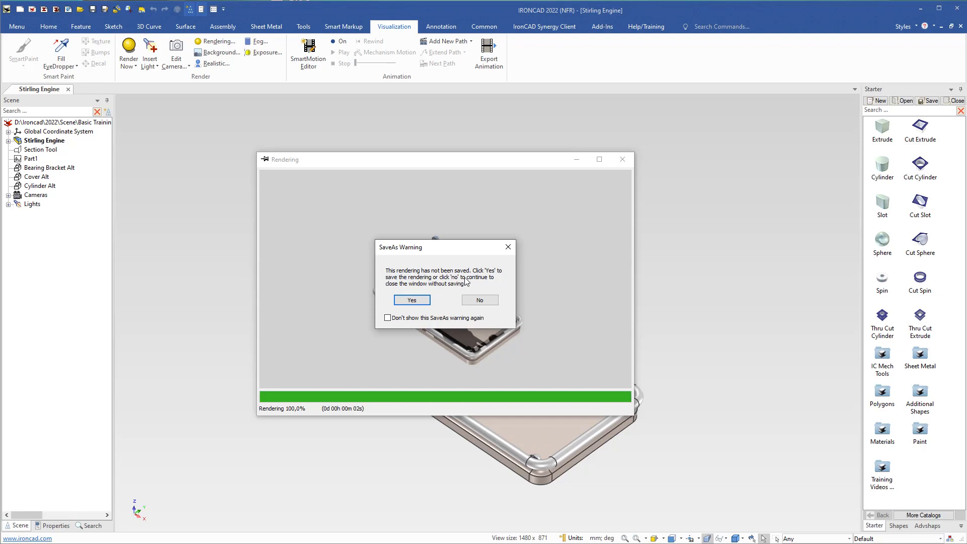
{"action": "left_click", "coordinate": [411, 301]}
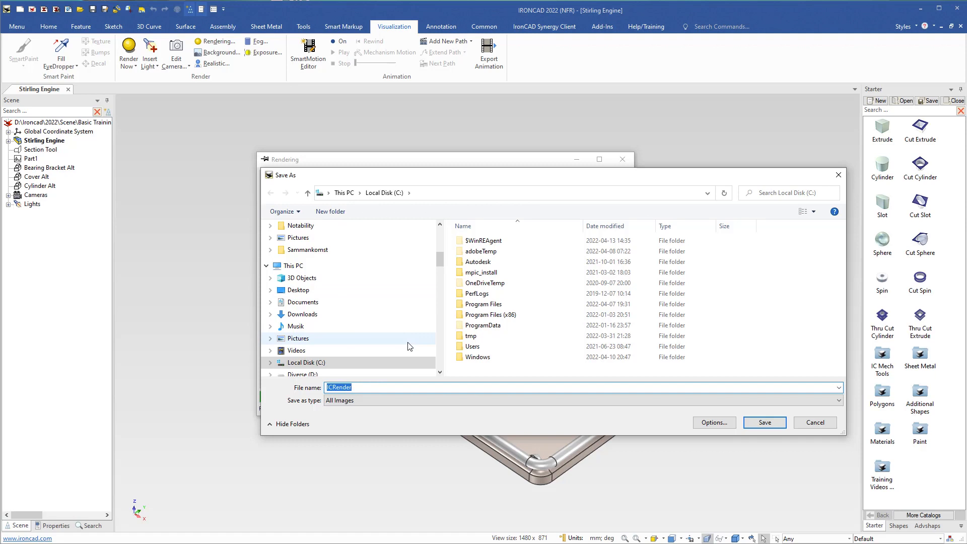
{"action": "left_click", "coordinate": [387, 399]}
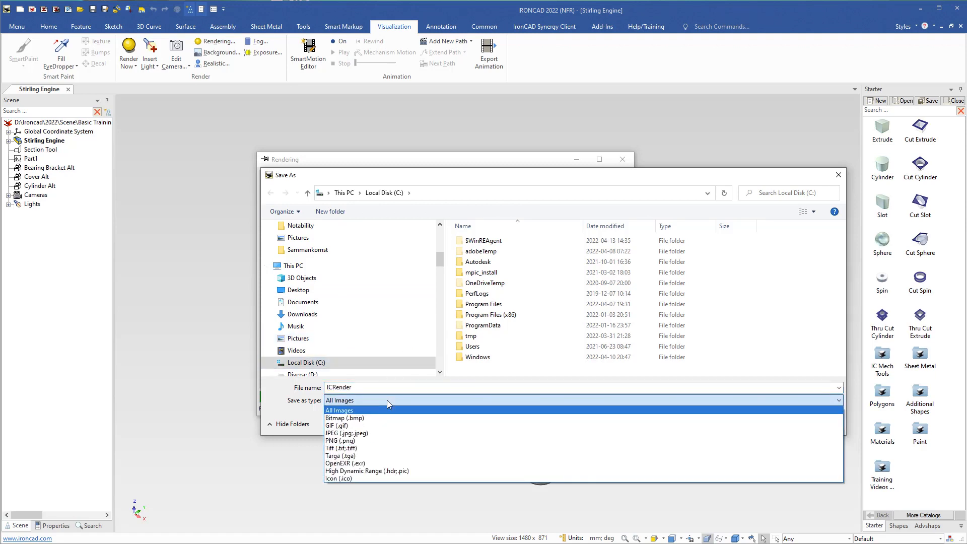
{"action": "left_click", "coordinate": [387, 400]}
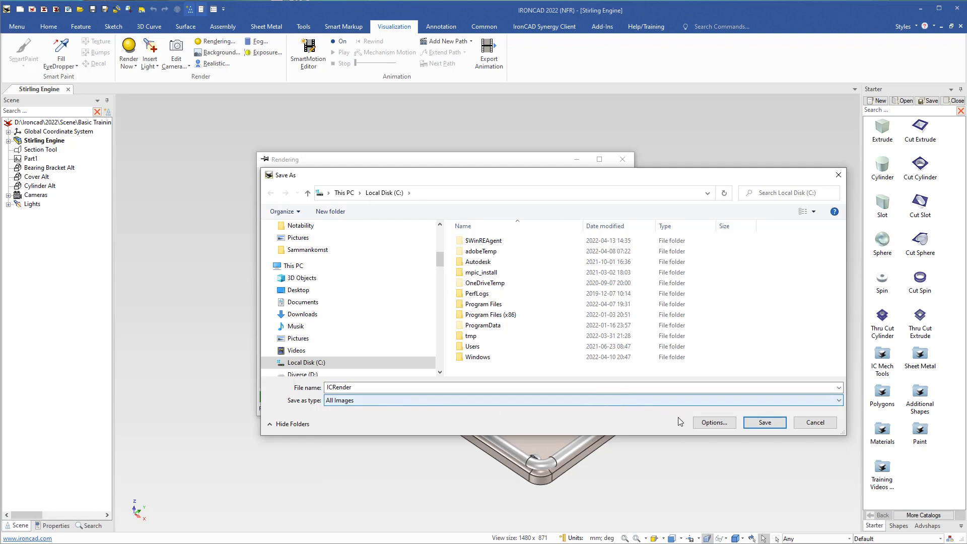
{"action": "left_click", "coordinate": [709, 425]}
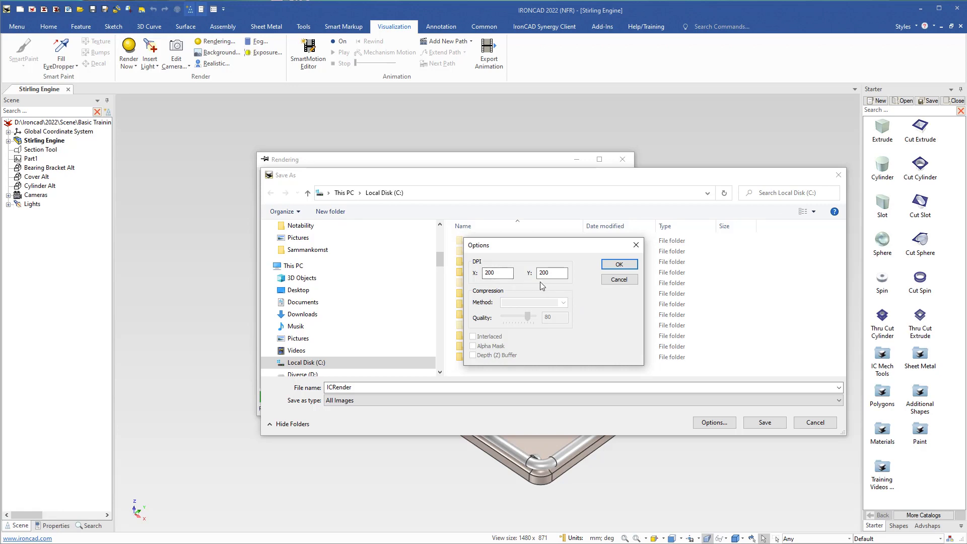
{"action": "left_click", "coordinate": [619, 280]}
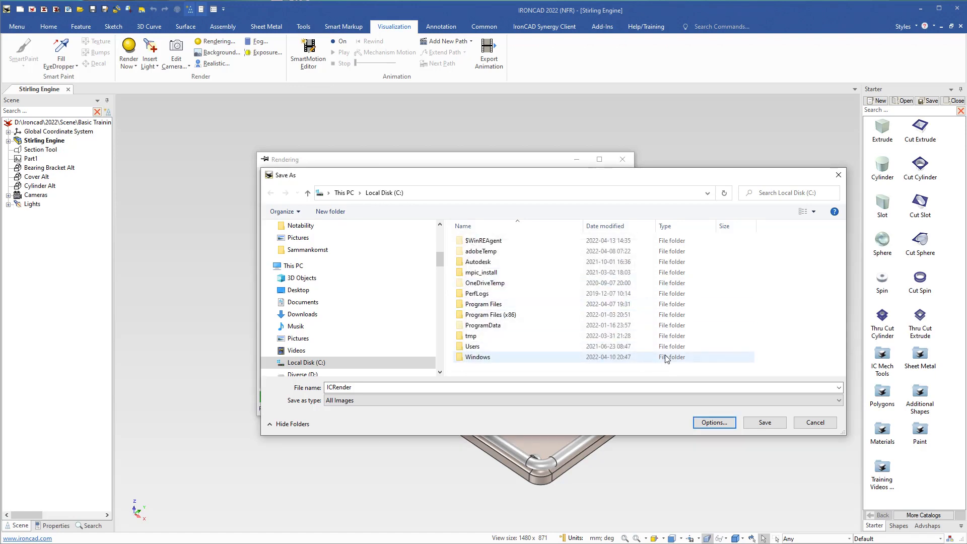
{"action": "left_click", "coordinate": [813, 424]}
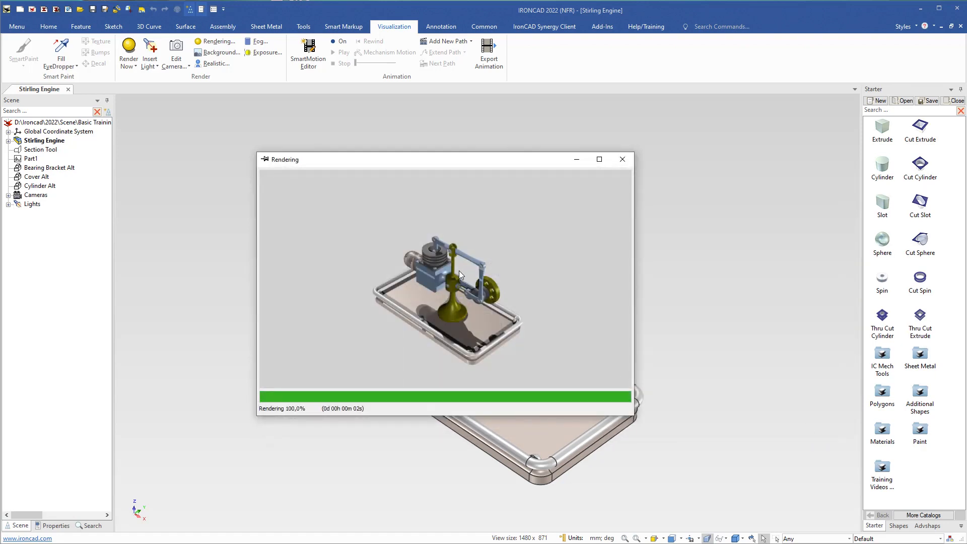
{"action": "right_click", "coordinate": [458, 275]}
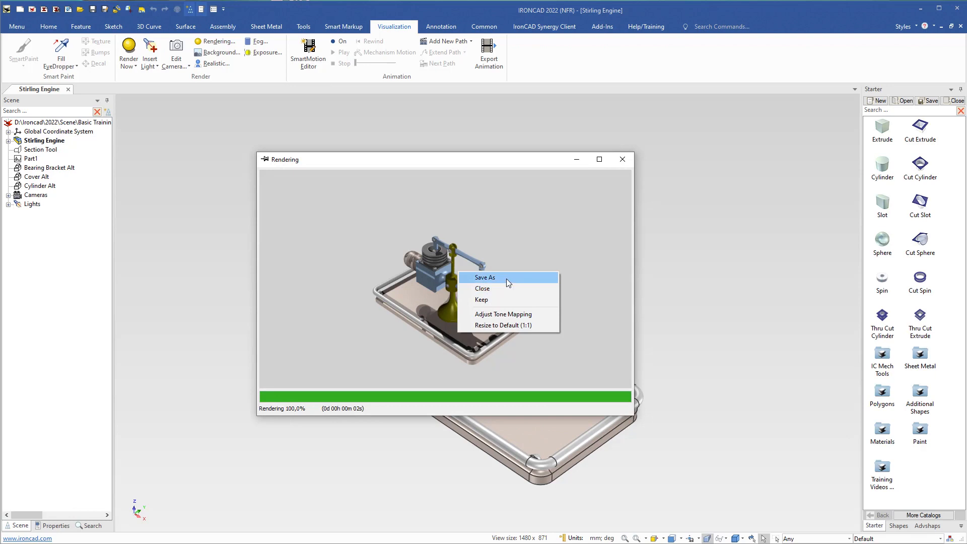
{"action": "left_click", "coordinate": [481, 289]}
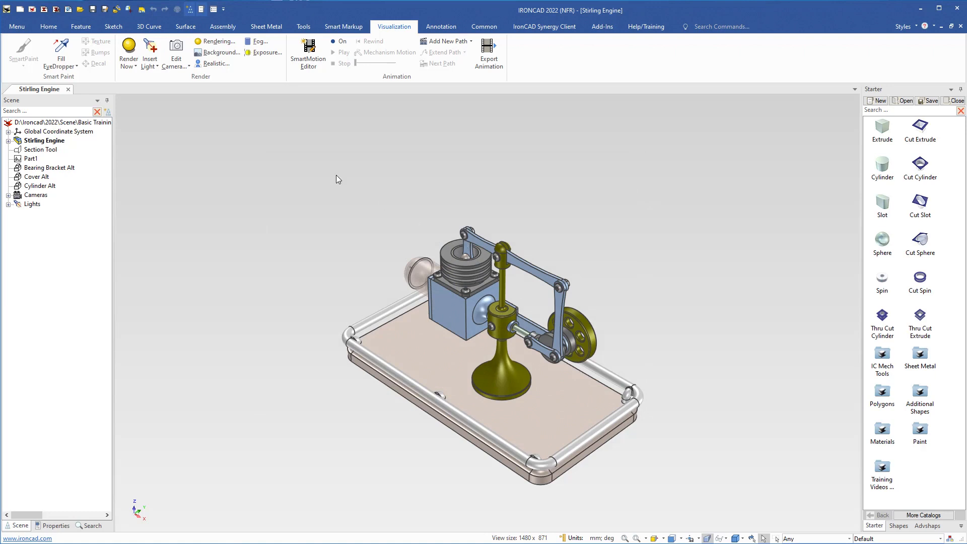
Open the advanced rendering properties and set the image size to Custom Size.
{"action": "left_click", "coordinate": [135, 66]}
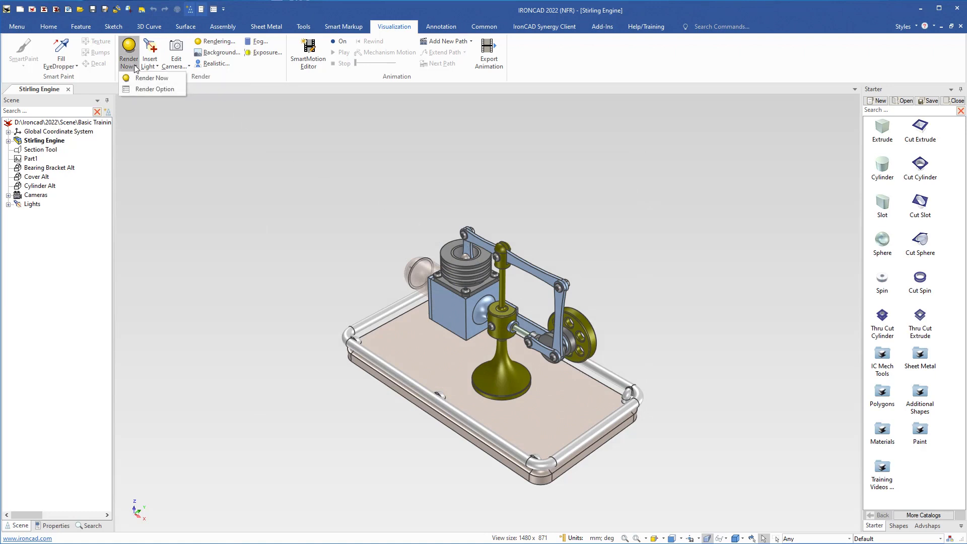
{"action": "left_click", "coordinate": [140, 90]}
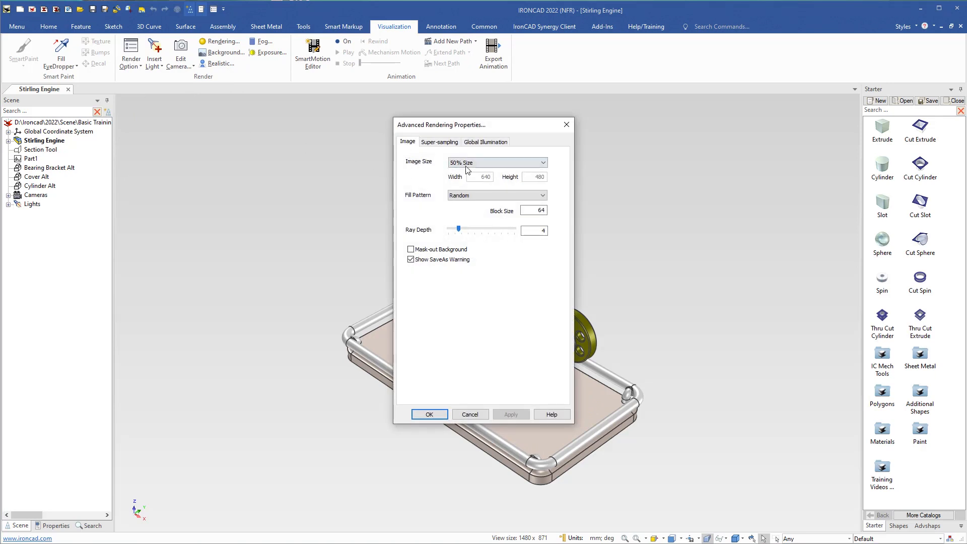
{"action": "left_click_drag", "start_coordinate": [515, 131], "coordinate": [500, 145]}
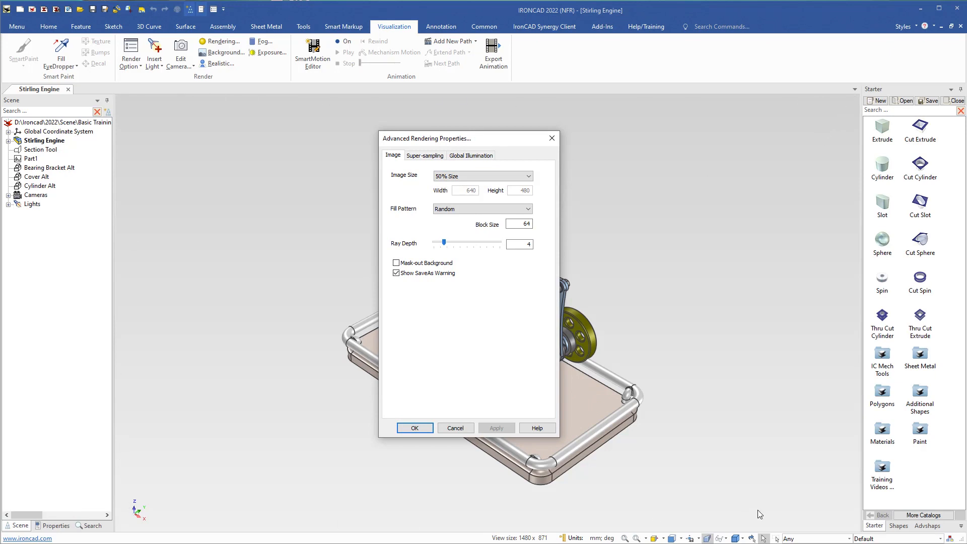
{"action": "left_click", "coordinate": [530, 176]}
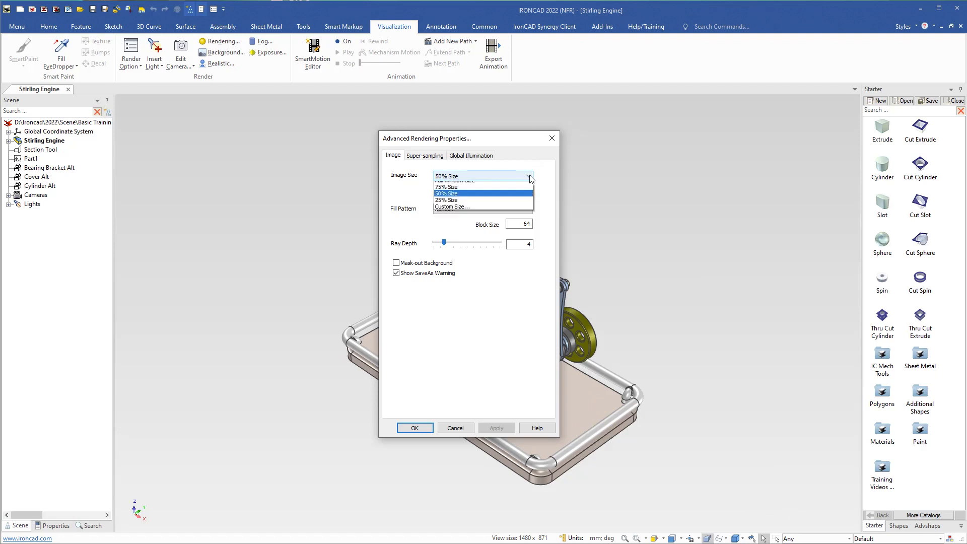
{"action": "left_click", "coordinate": [453, 215]}
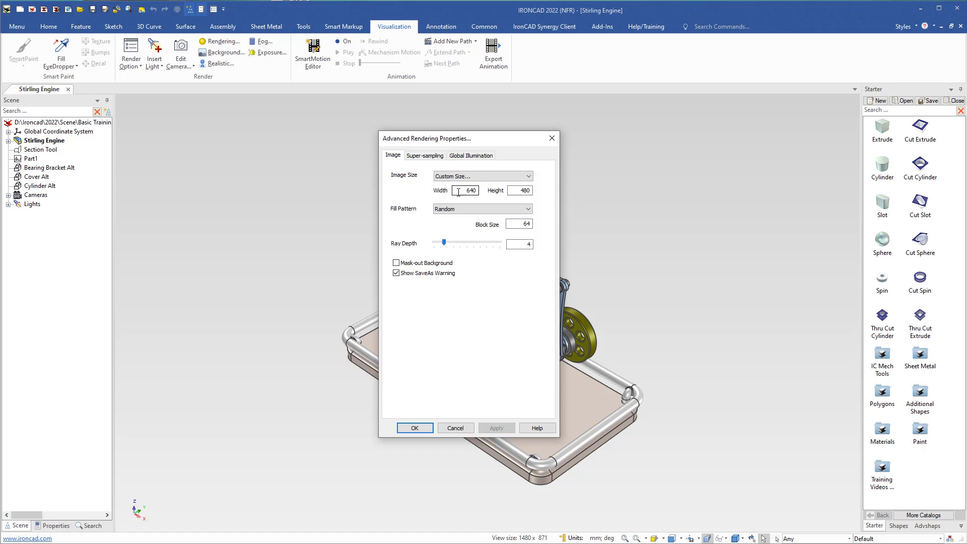
Set the super-sampling quality to Custom in the advanced rendering properties.
{"action": "left_click", "coordinate": [425, 156]}
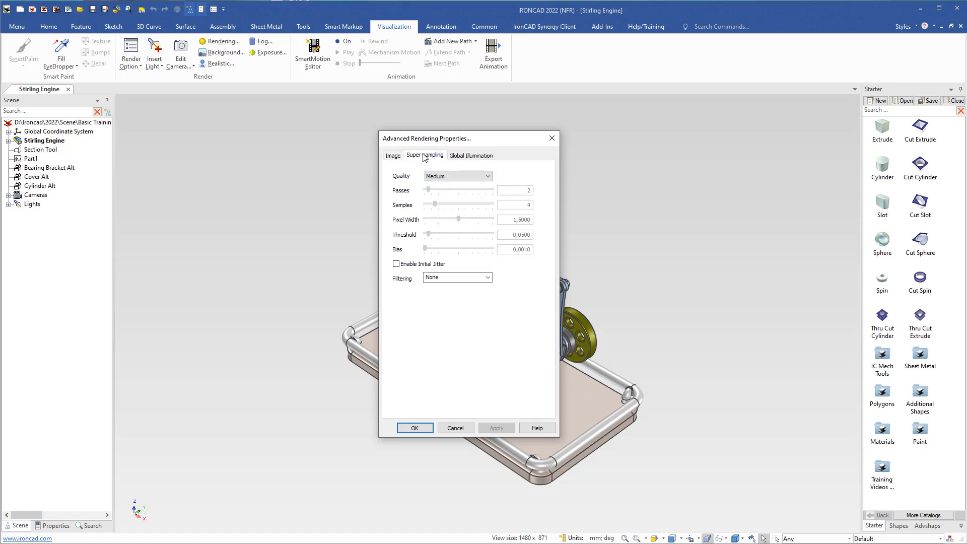
{"action": "left_click", "coordinate": [484, 179]}
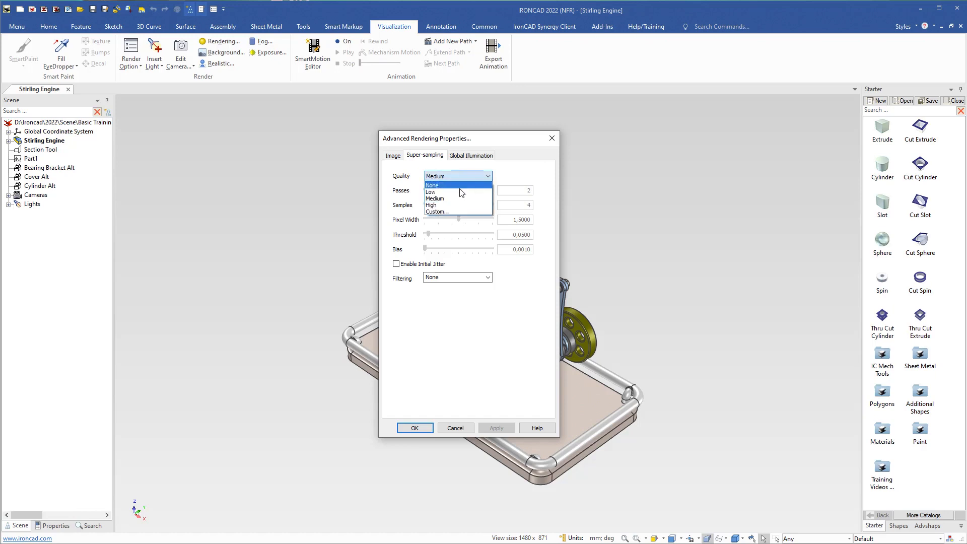
{"action": "left_click", "coordinate": [435, 214]}
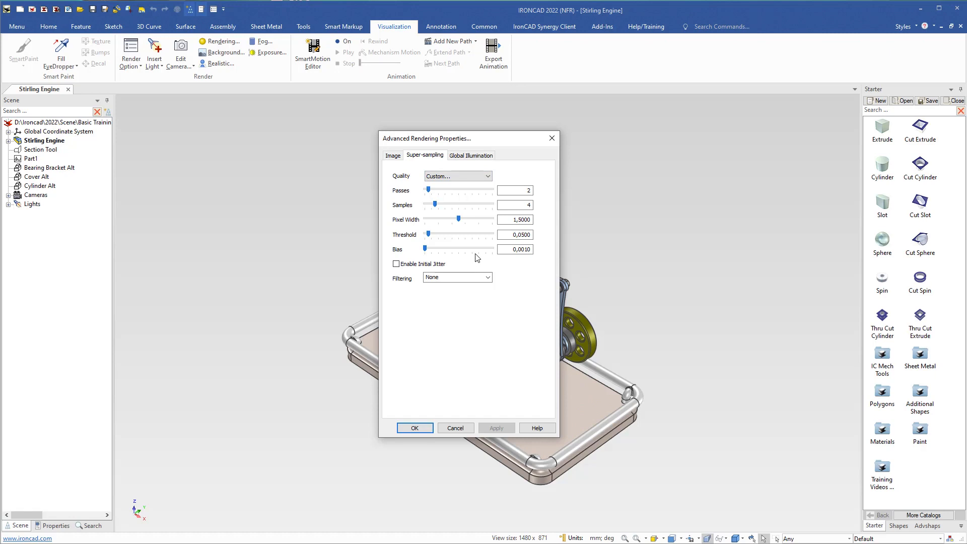
Try the Full Illumination type for global illumination and discard the changes to the rendering properties.
{"action": "left_click", "coordinate": [465, 157]}
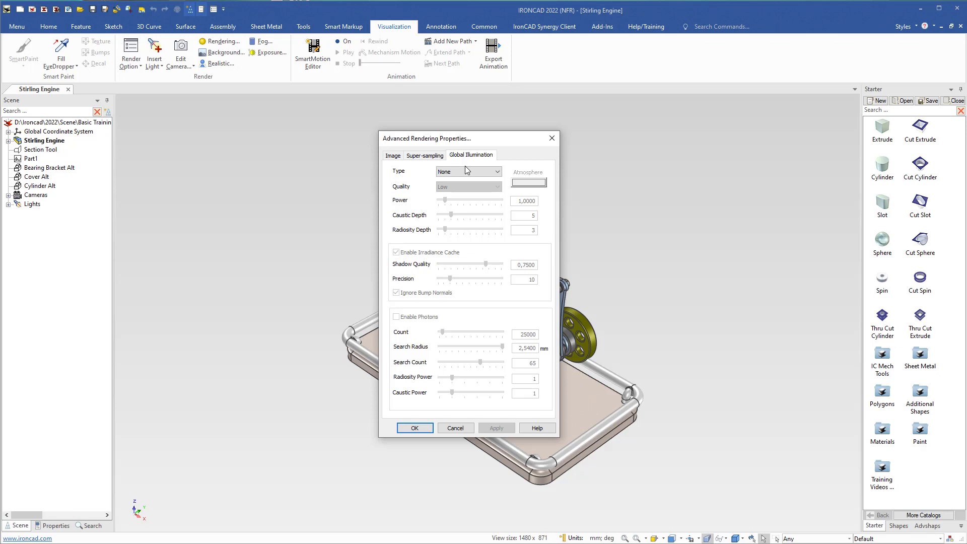
{"action": "left_click", "coordinate": [466, 171]}
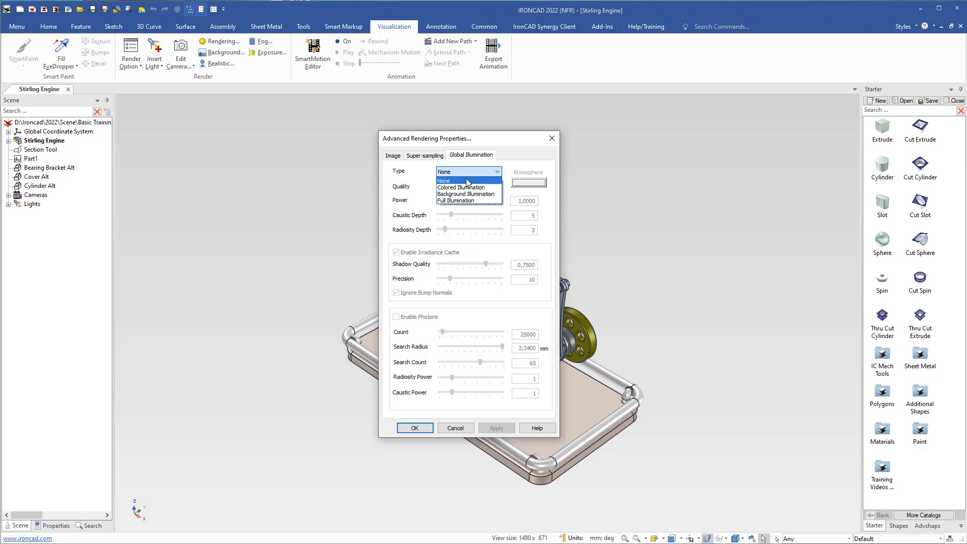
{"action": "left_click", "coordinate": [459, 200]}
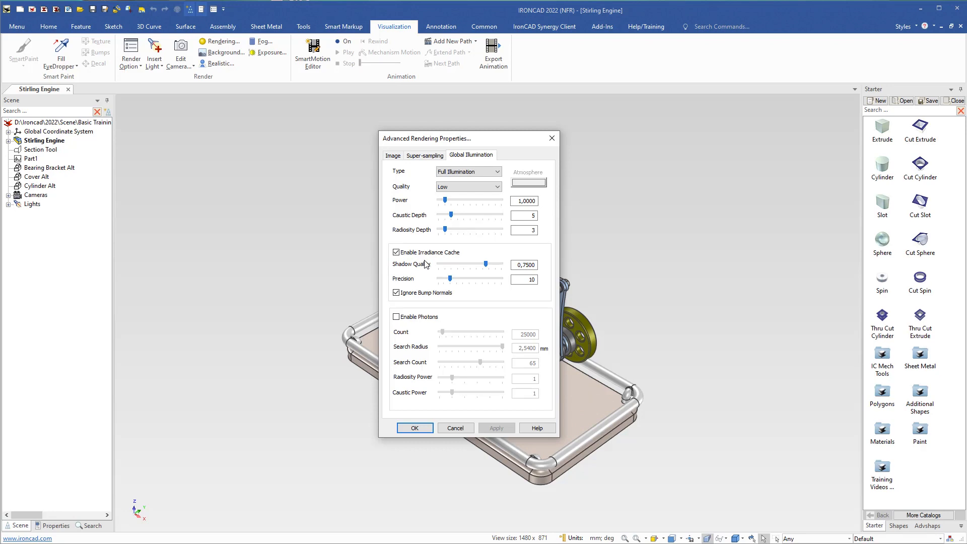
{"action": "left_click", "coordinate": [455, 428]}
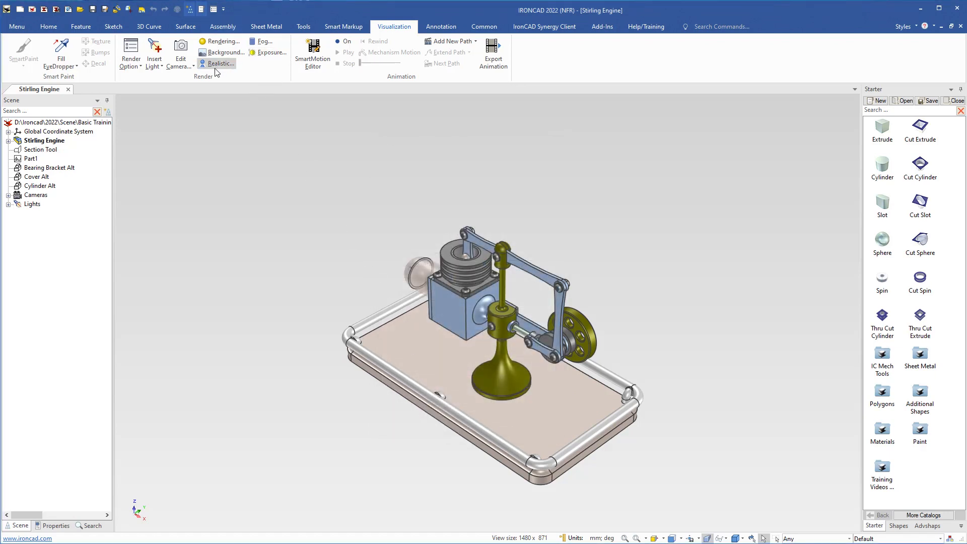
Examine the color, 2D texture and 3D environment settings for the scene background.
{"action": "left_click", "coordinate": [222, 53]}
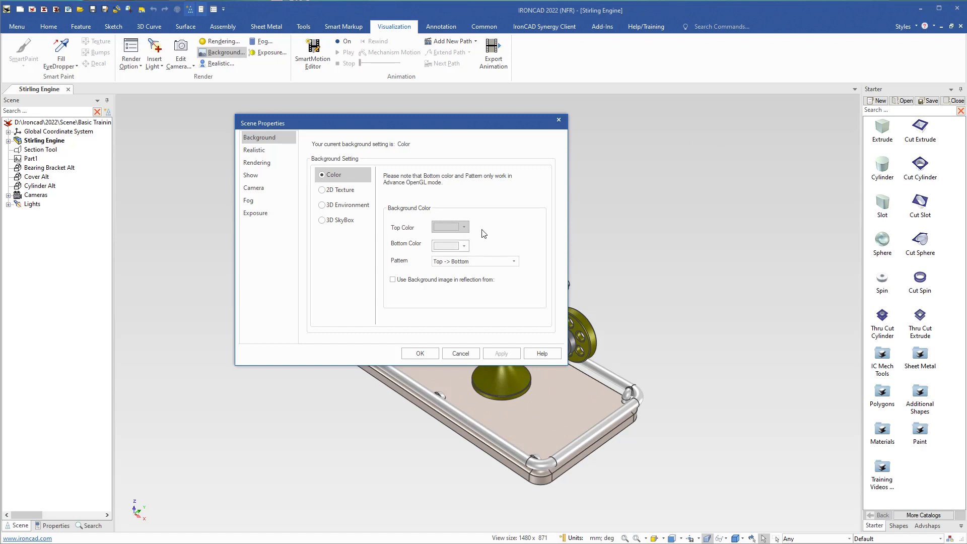
{"action": "left_click", "coordinate": [464, 227]}
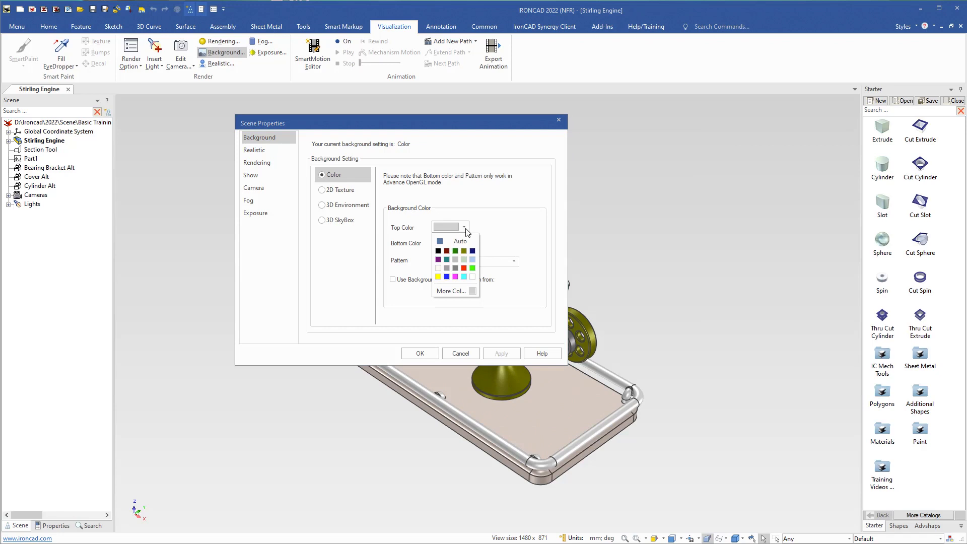
{"action": "left_click", "coordinate": [466, 231]}
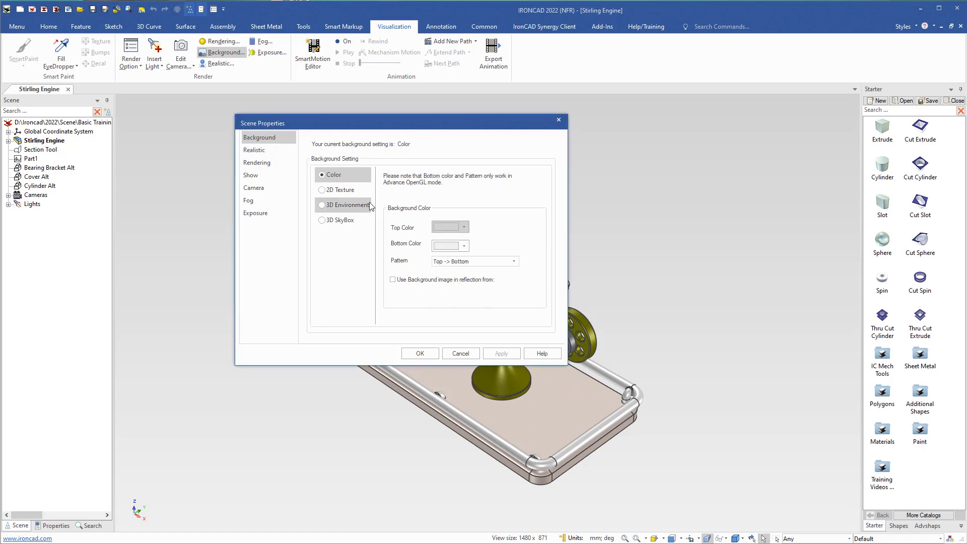
{"action": "left_click", "coordinate": [341, 192]}
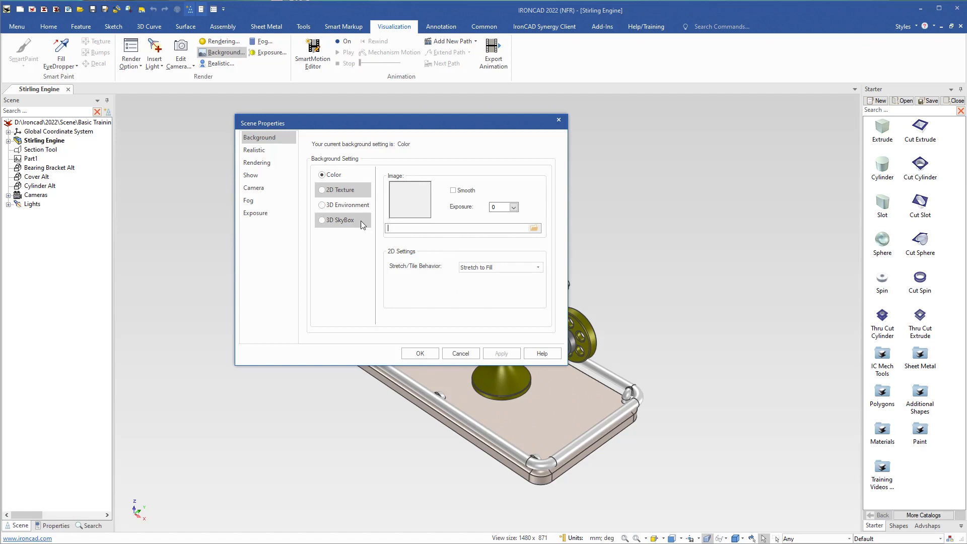
{"action": "left_click", "coordinate": [339, 204]}
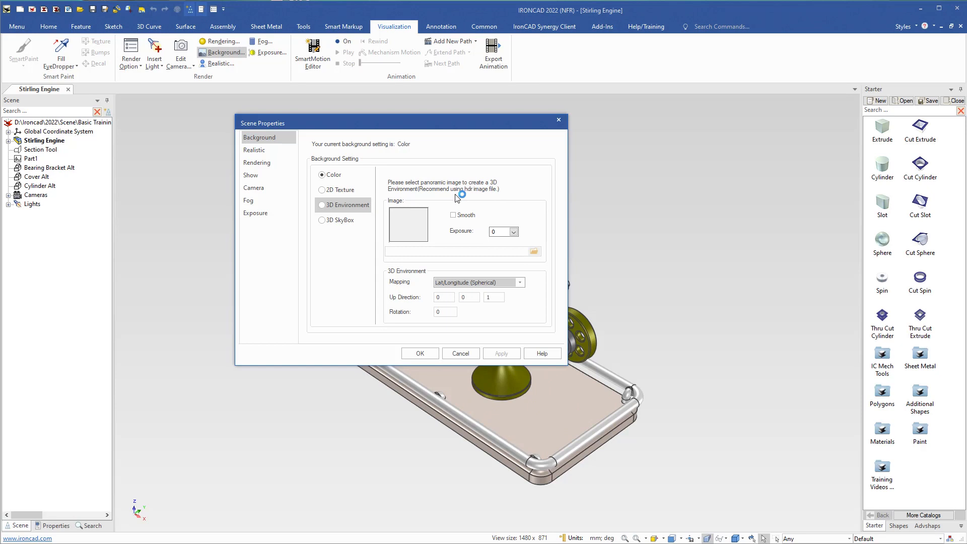
Preview the predefined Meadow skybox in the 3D SkyBox background settings and return to the Color background settings.
{"action": "left_click", "coordinate": [337, 221]}
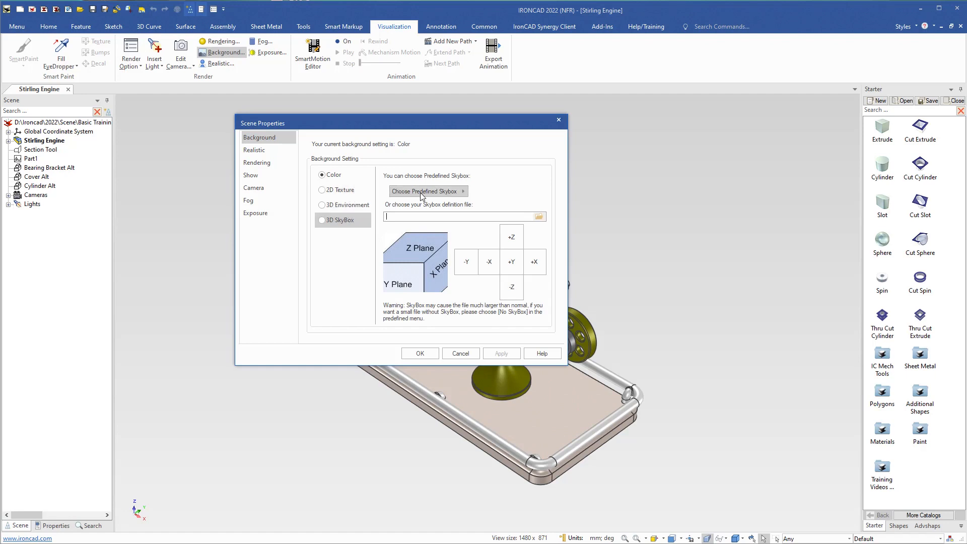
{"action": "left_click", "coordinate": [464, 192]}
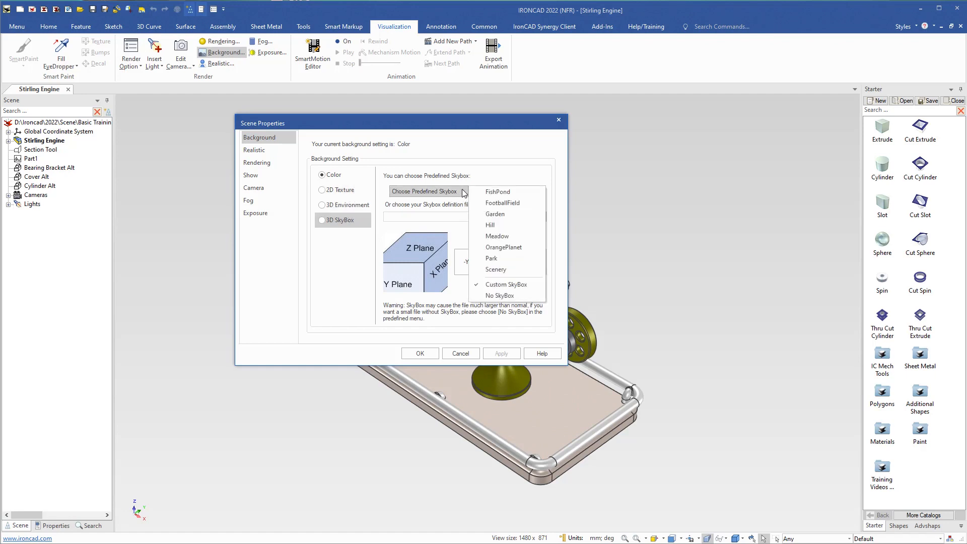
{"action": "left_click", "coordinate": [508, 237]}
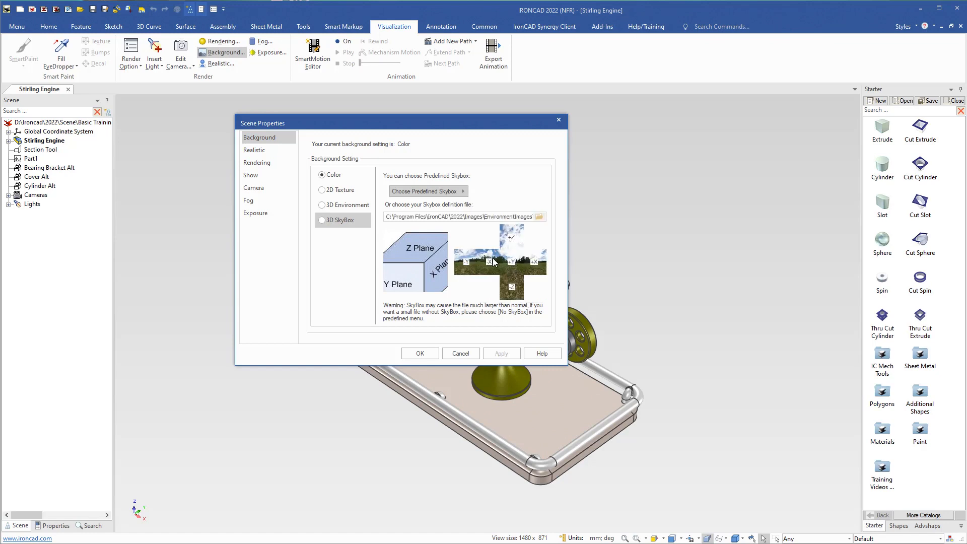
{"action": "left_click", "coordinate": [338, 175]}
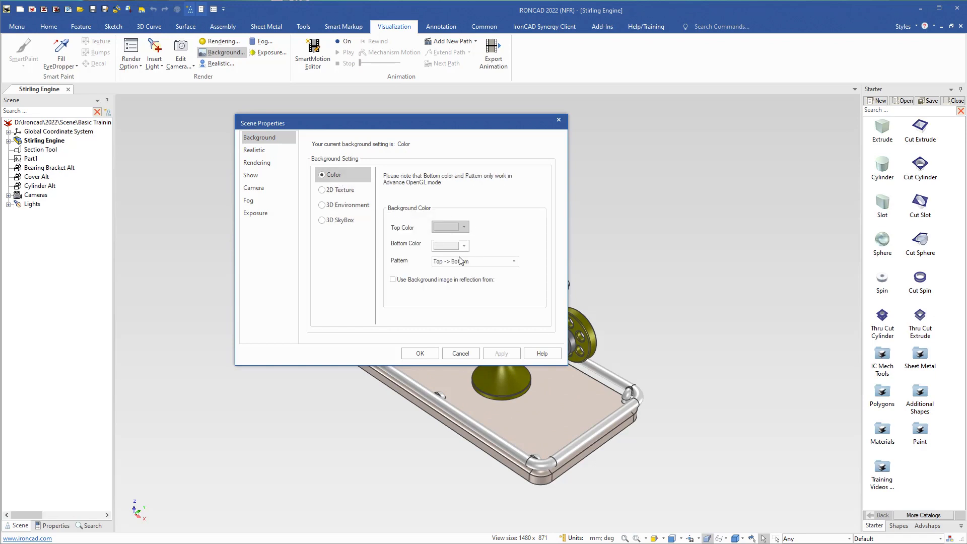
Enable the Simple Shadow and Reflect effects in the scene's realistic settings and apply them to the scene.
{"action": "left_click", "coordinate": [255, 152]}
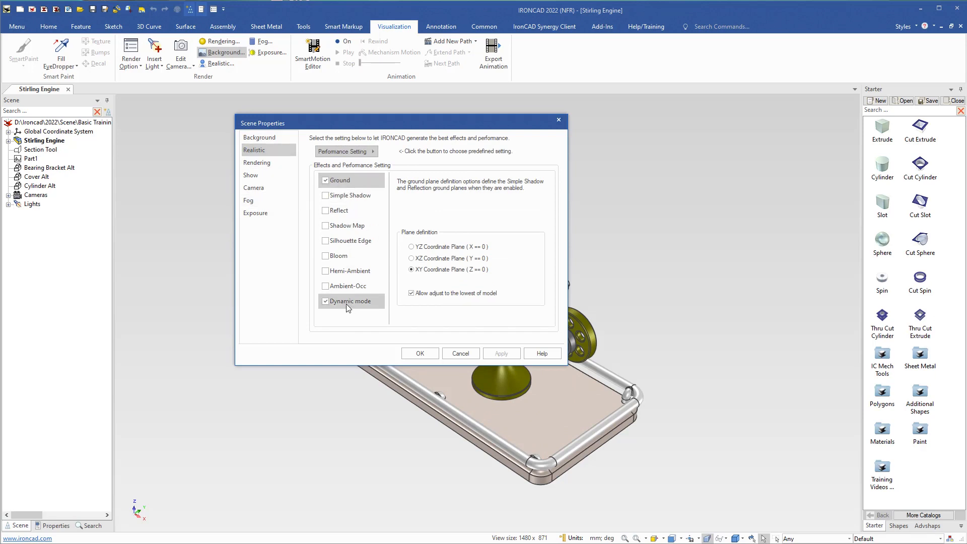
{"action": "left_click", "coordinate": [325, 196]}
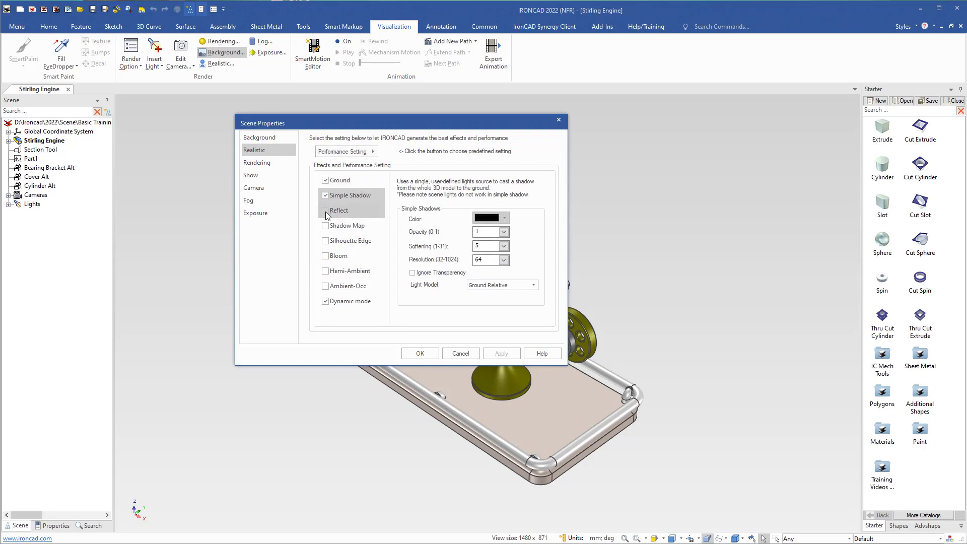
{"action": "left_click", "coordinate": [325, 211]}
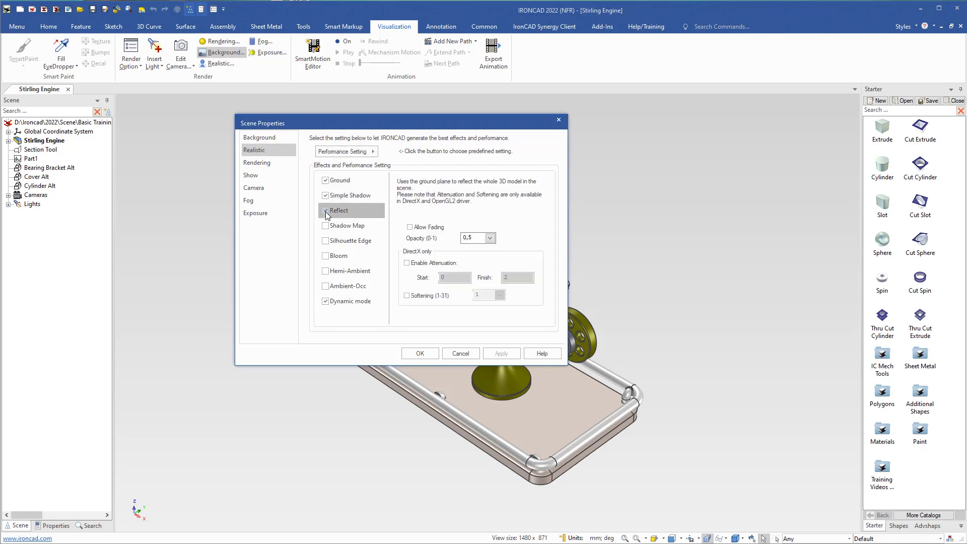
{"action": "left_click", "coordinate": [422, 353]}
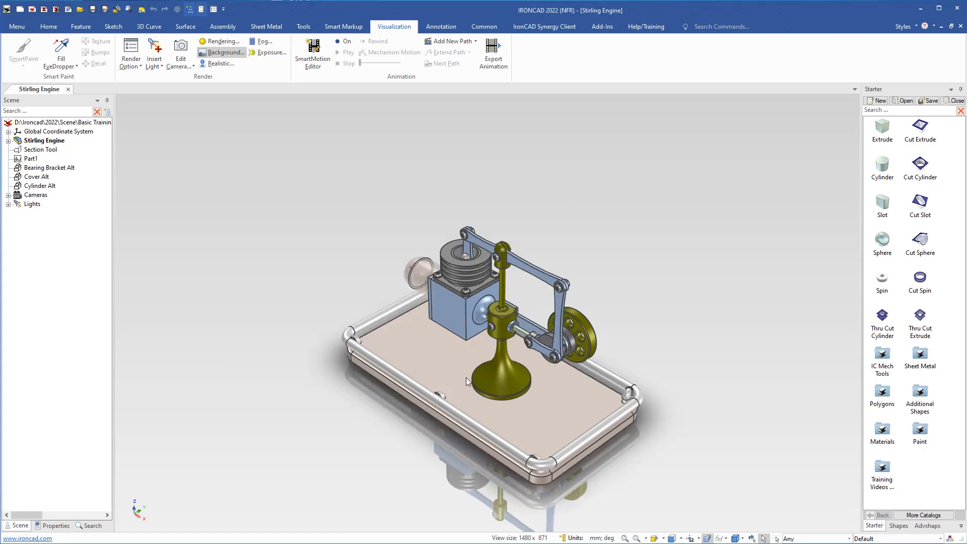
{"action": "middle_click_drag", "start_coordinate": [476, 397], "coordinate": [465, 303], "text": "shift"}
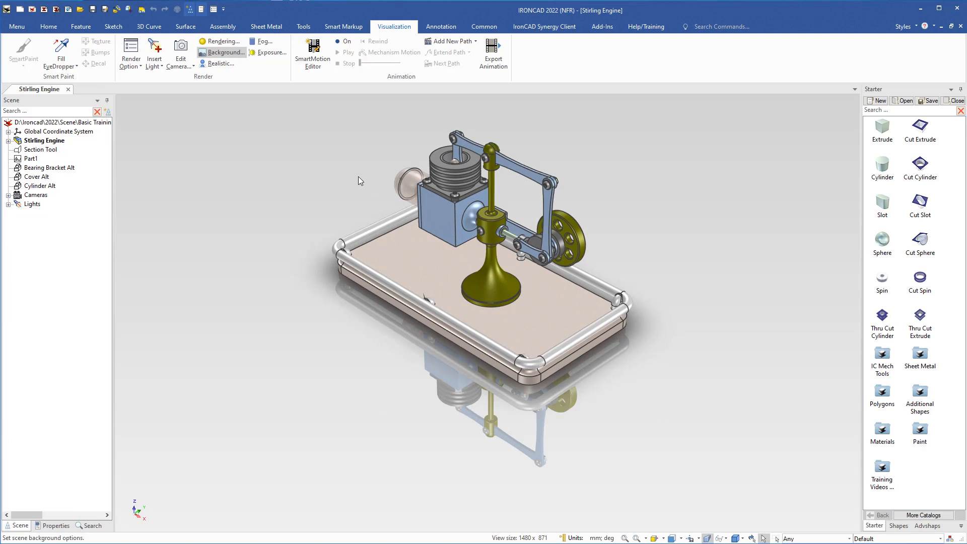
Enable softening for the Reflect effect, set it to 12 and apply the change to the scene.
{"action": "left_click", "coordinate": [220, 63]}
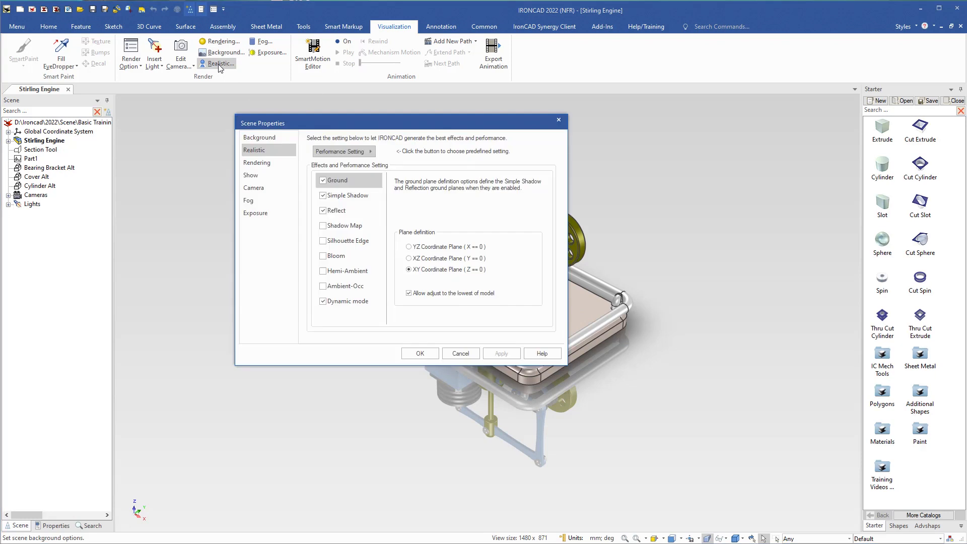
{"action": "left_click", "coordinate": [341, 212]}
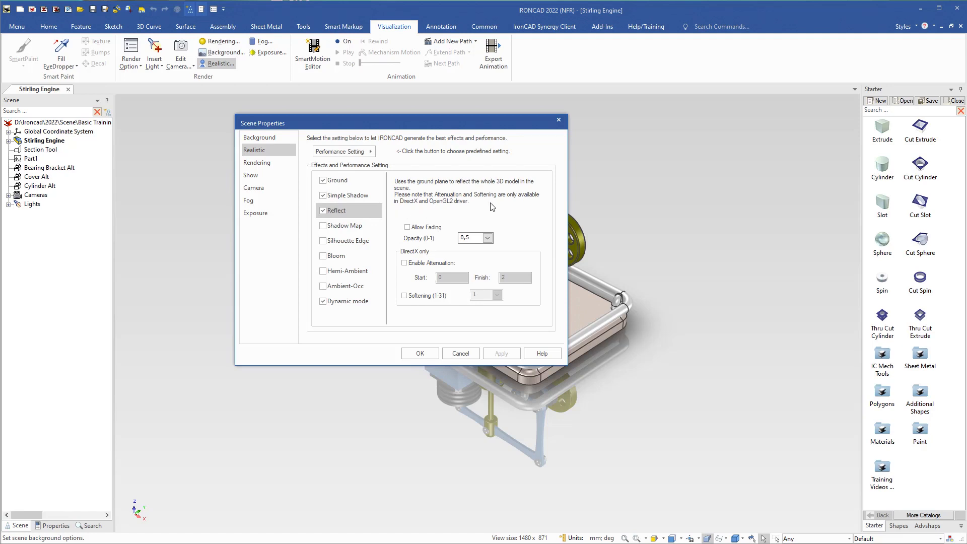
{"action": "left_click", "coordinate": [405, 296]}
{"action": "left_click", "coordinate": [497, 294]}
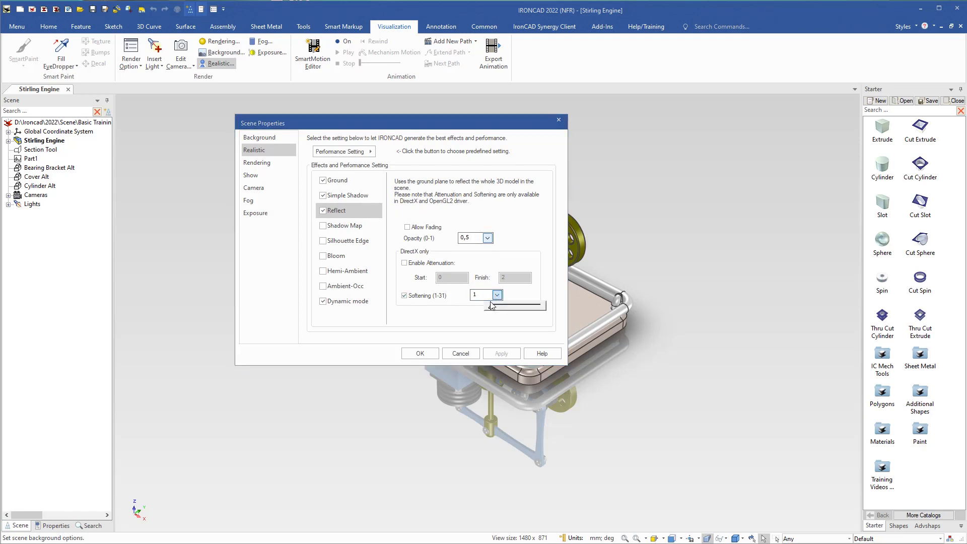
{"action": "left_click_drag", "start_coordinate": [491, 306], "coordinate": [512, 312]}
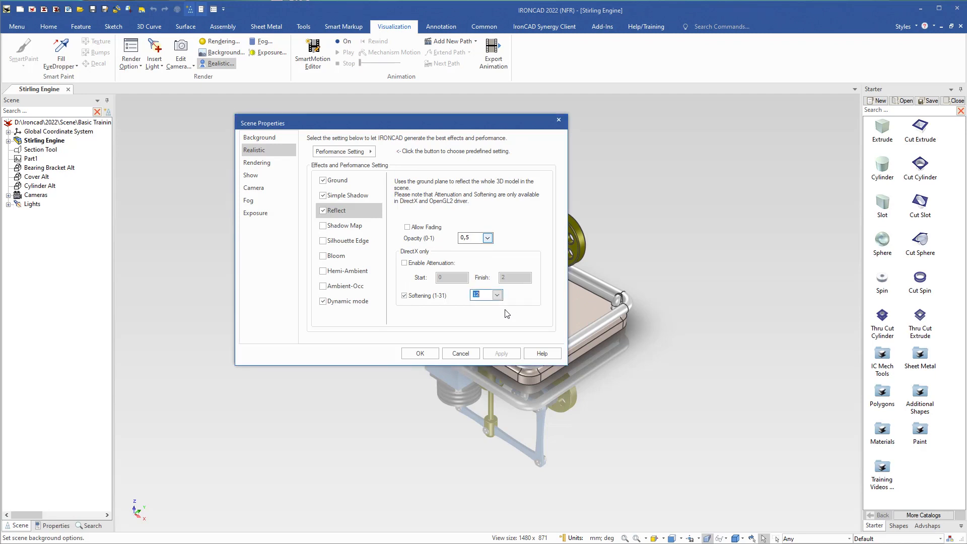
{"action": "left_click", "coordinate": [420, 354]}
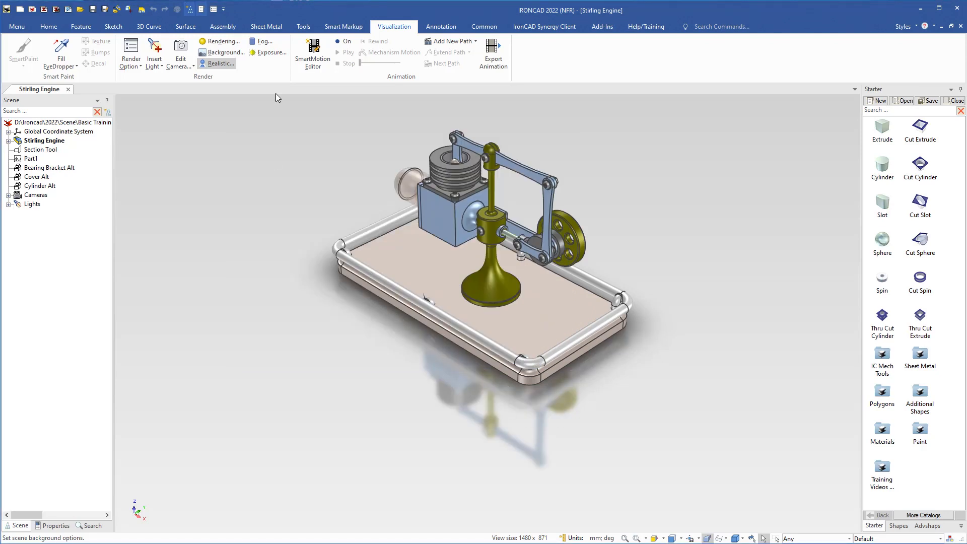
Turn off the Reflect and Simple Shadow effects in the scene's realistic settings.
{"action": "left_click", "coordinate": [217, 64]}
{"action": "left_click", "coordinate": [344, 214]}
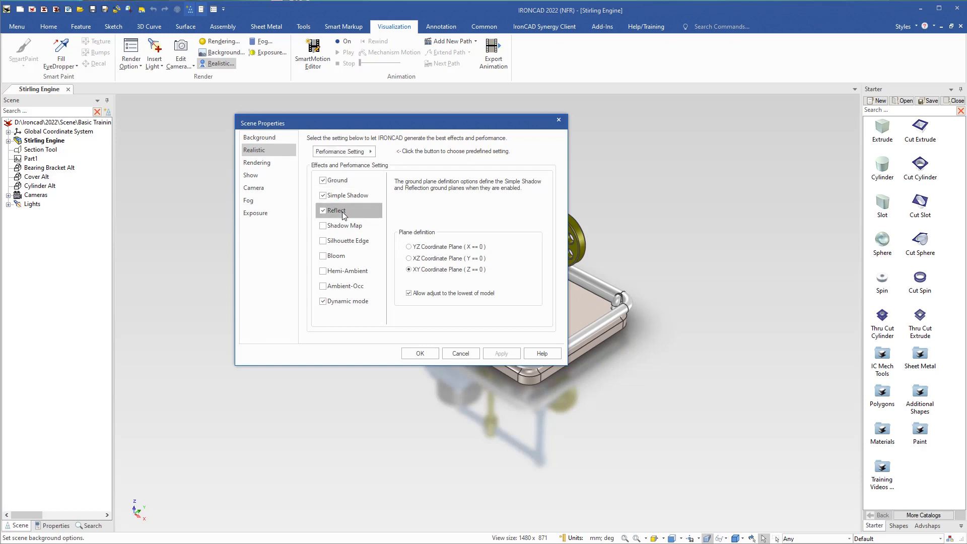
{"action": "left_click", "coordinate": [344, 214]}
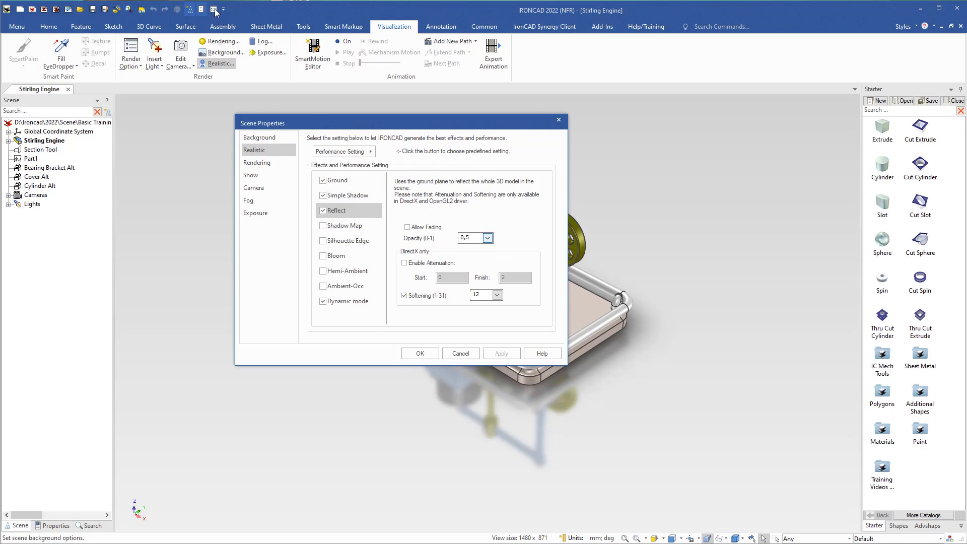
{"action": "left_click", "coordinate": [323, 210]}
{"action": "left_click", "coordinate": [324, 196]}
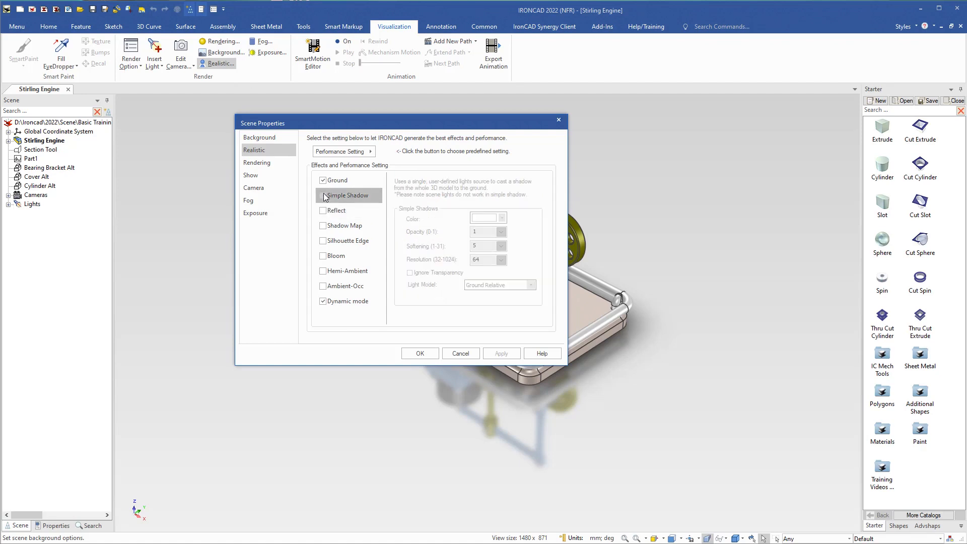
Examine the scene's rendering, show, camera and exposure properties and accept the scene properties.
{"action": "left_click", "coordinate": [260, 162]}
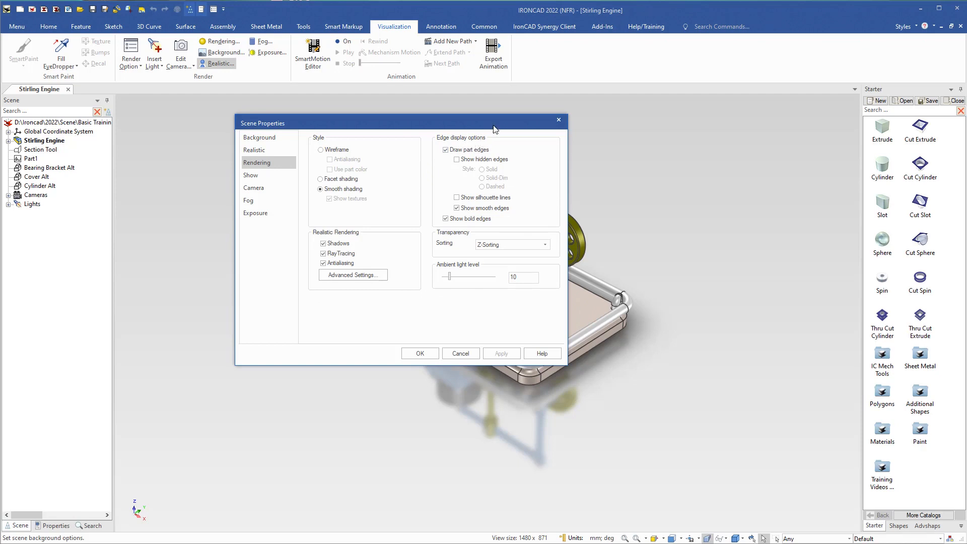
{"action": "left_click_drag", "start_coordinate": [497, 127], "coordinate": [399, 124]}
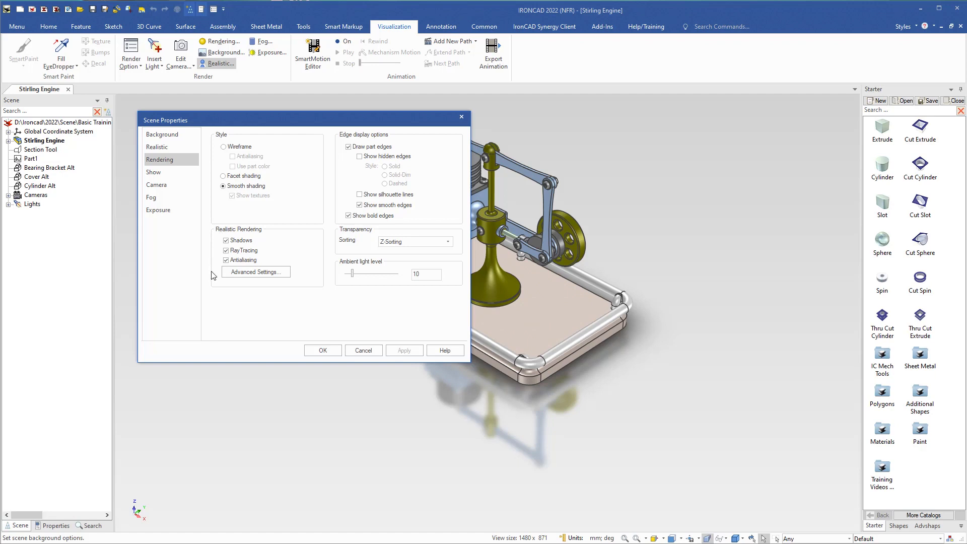
{"action": "left_click", "coordinate": [159, 174]}
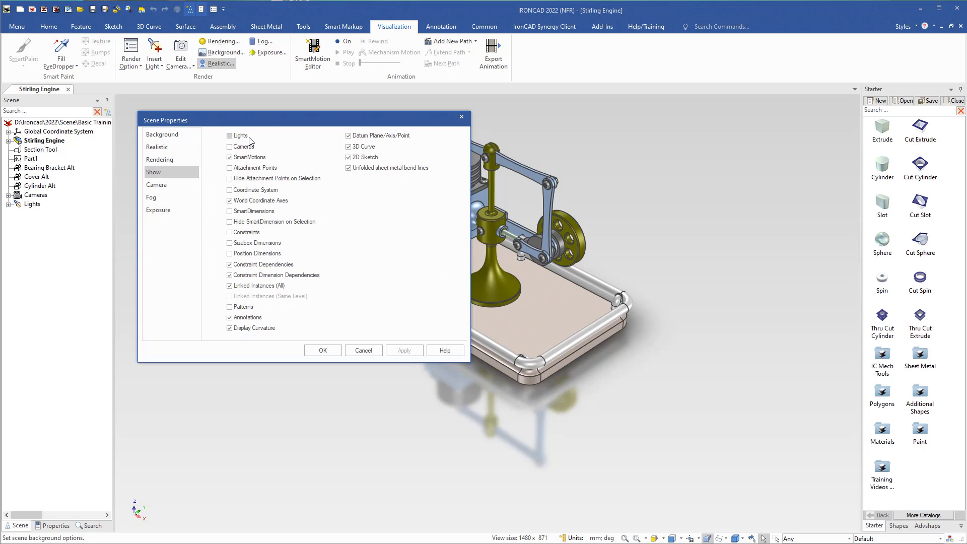
{"action": "left_click", "coordinate": [161, 186]}
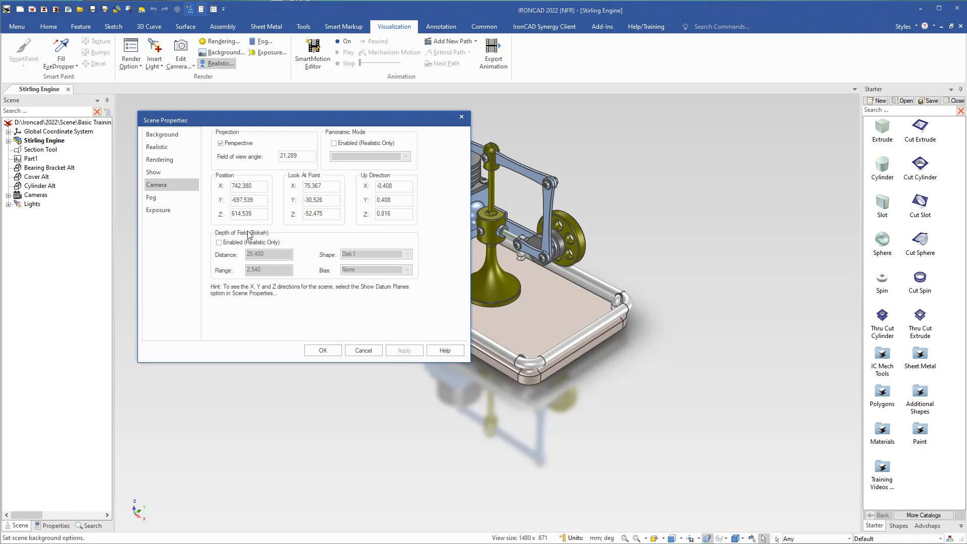
{"action": "left_click", "coordinate": [156, 213]}
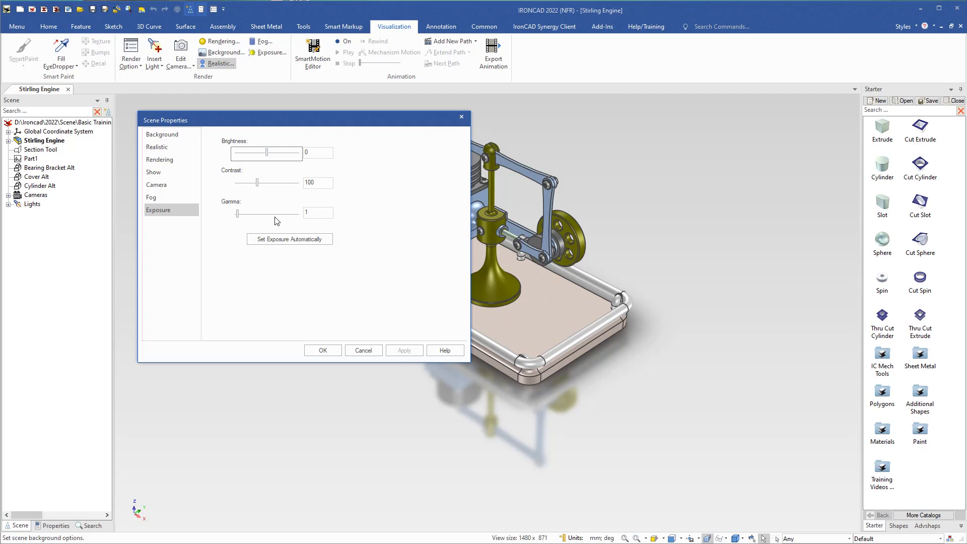
{"action": "left_click", "coordinate": [321, 351]}
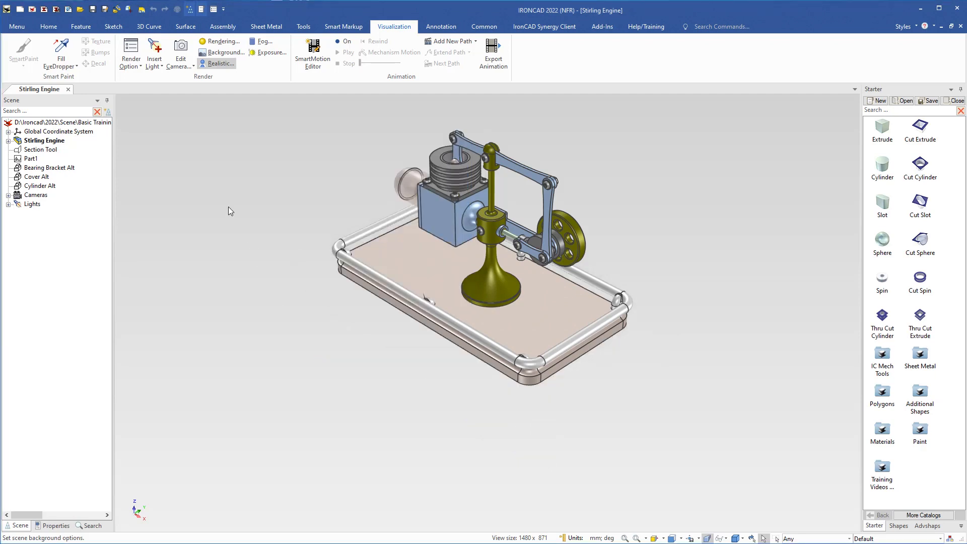
Review the commands for editing and inserting cameras and lights, and choose Show Lights.
{"action": "left_click", "coordinate": [195, 67]}
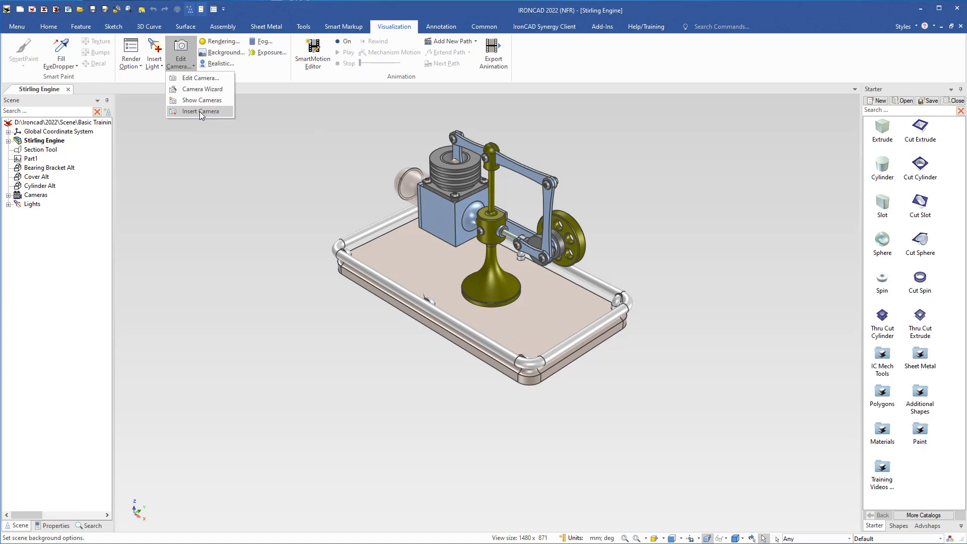
{"action": "left_click", "coordinate": [159, 67]}
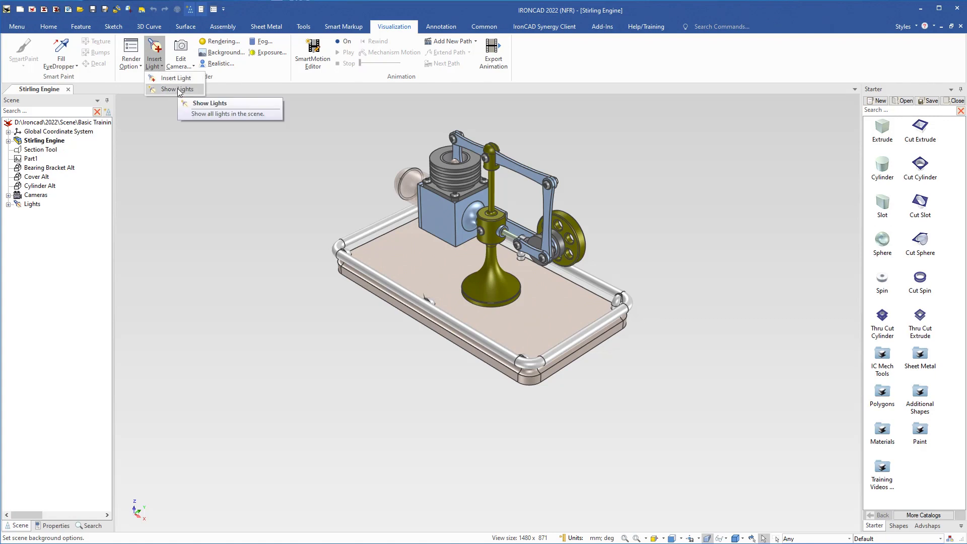
{"action": "left_click", "coordinate": [177, 89]}
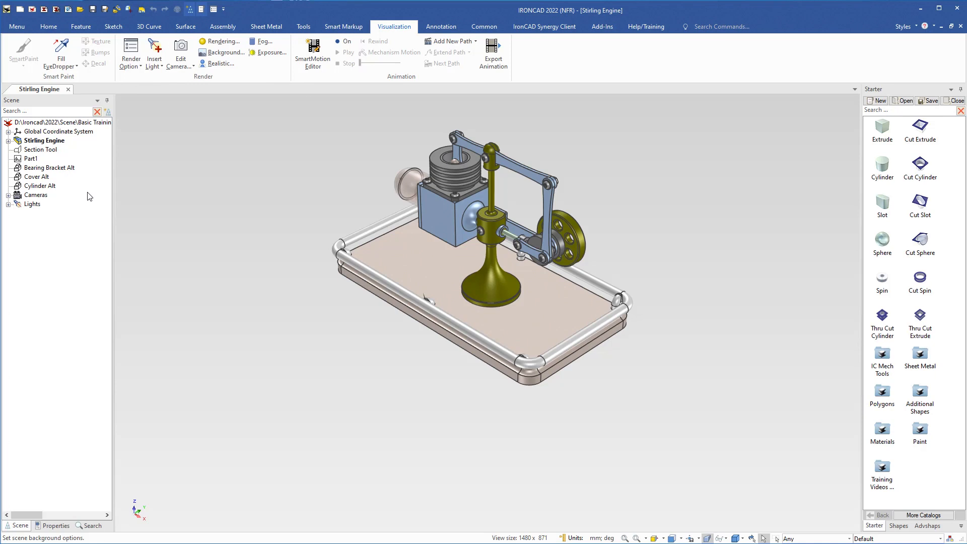
Expand the scene's cameras and examine the commands available for Camera6.
{"action": "left_click", "coordinate": [8, 195]}
{"action": "left_click", "coordinate": [40, 206]}
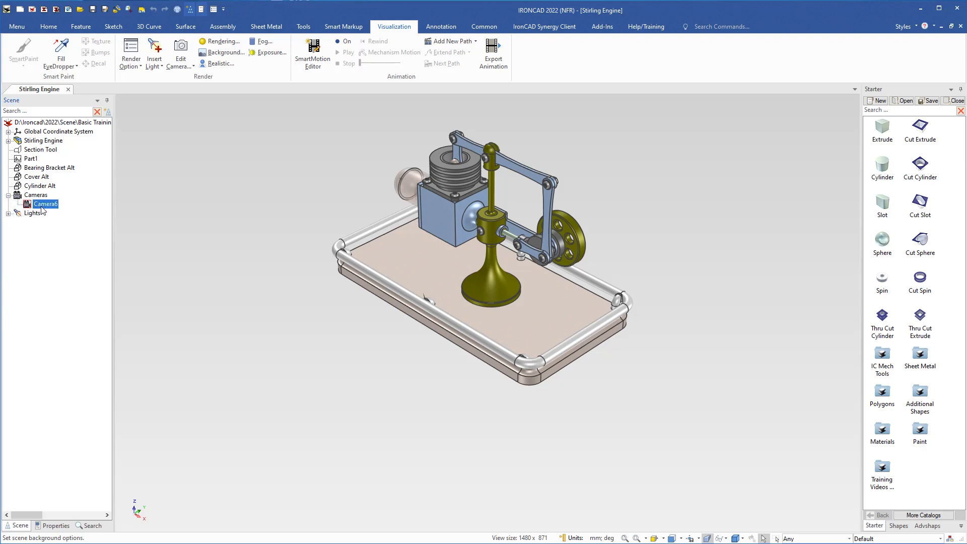
{"action": "right_click", "coordinate": [41, 207]}
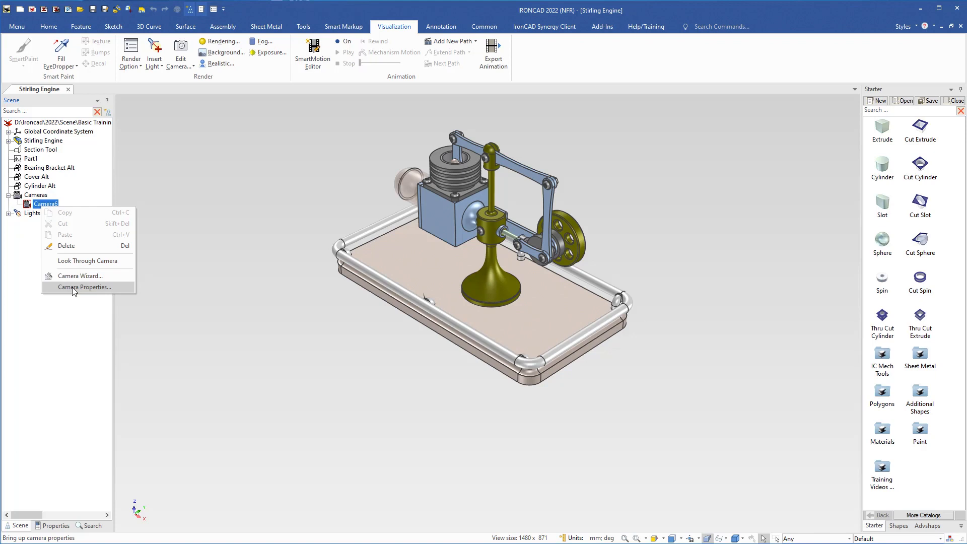
{"action": "left_click", "coordinate": [26, 230]}
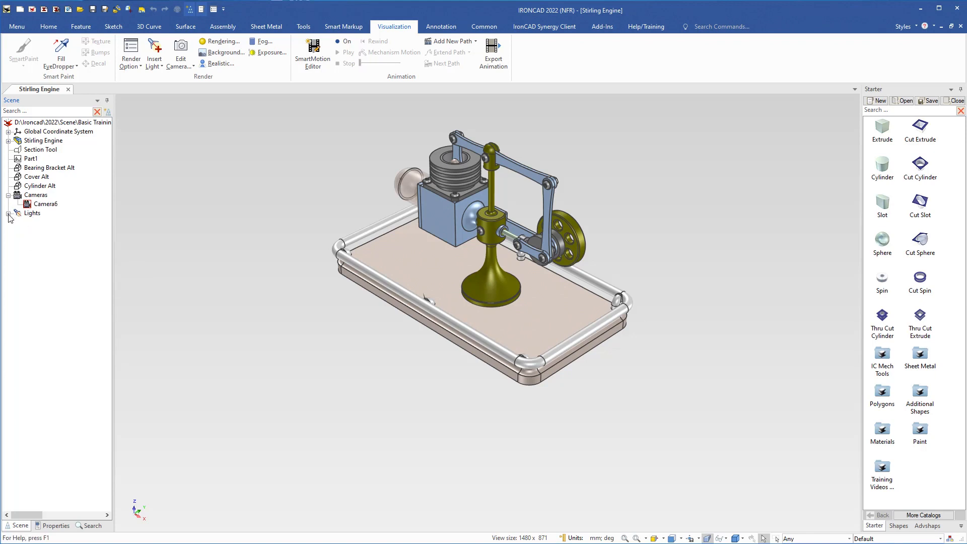
Examine DirLight1's light properties and advanced shadow settings, close them without changes and fit the model in the view.
{"action": "left_click", "coordinate": [8, 213]}
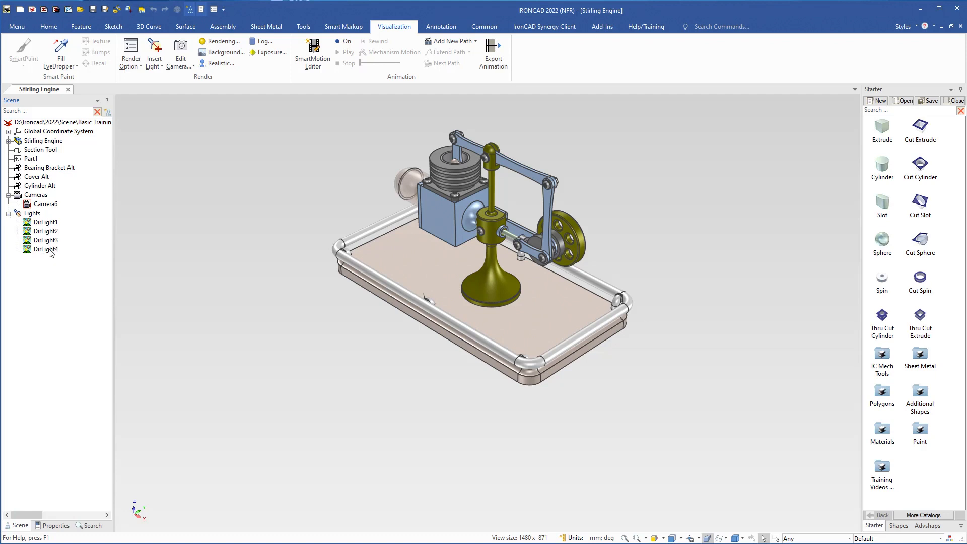
{"action": "right_click", "coordinate": [47, 223]}
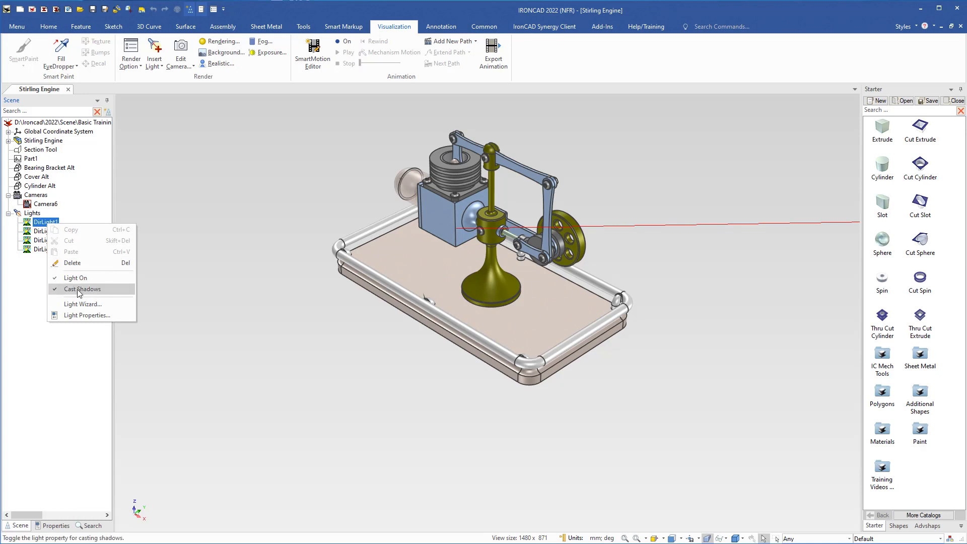
{"action": "left_click", "coordinate": [84, 316]}
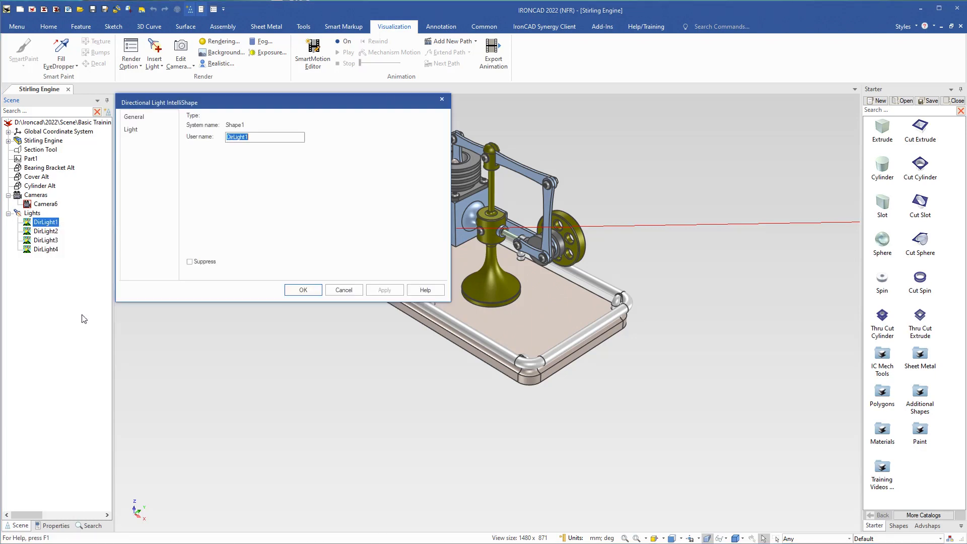
{"action": "left_click", "coordinate": [127, 130]}
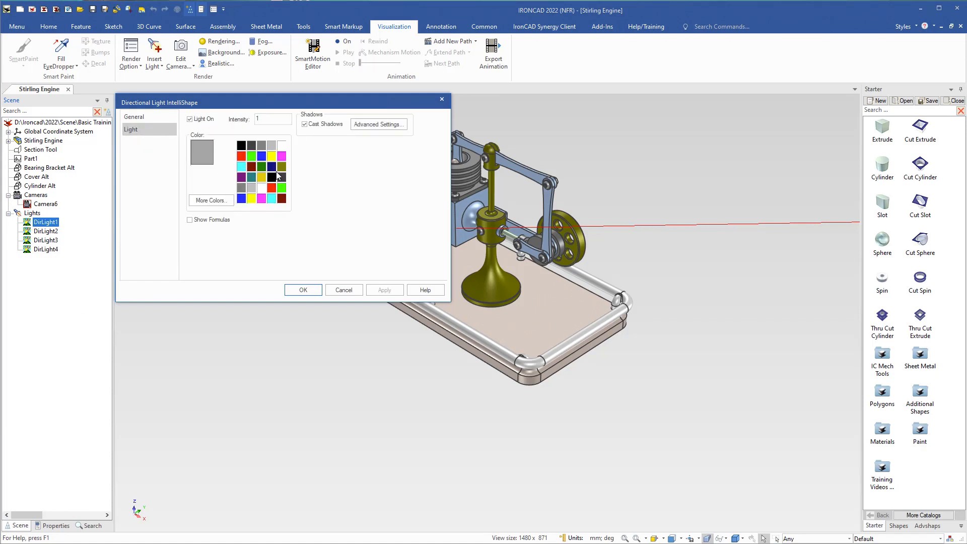
{"action": "left_click", "coordinate": [369, 127]}
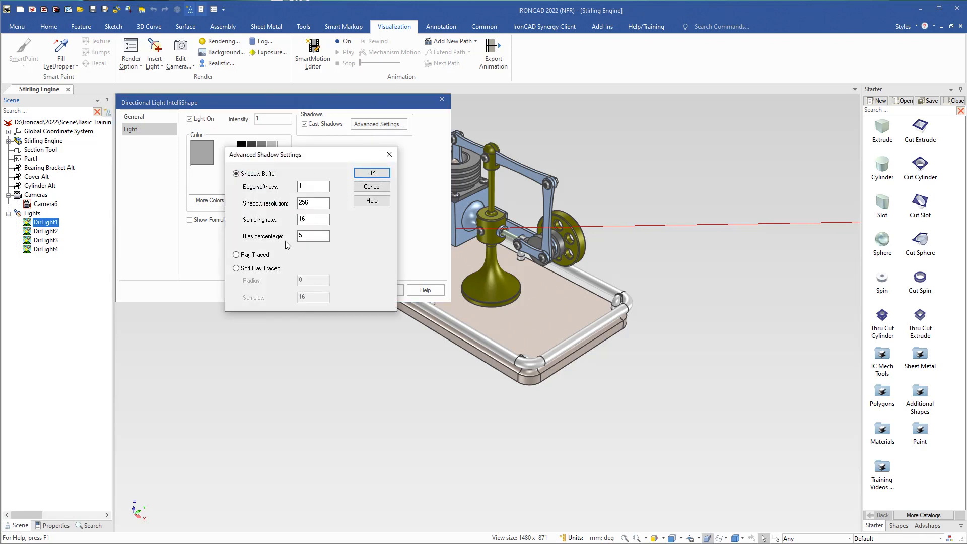
{"action": "left_click", "coordinate": [371, 187]}
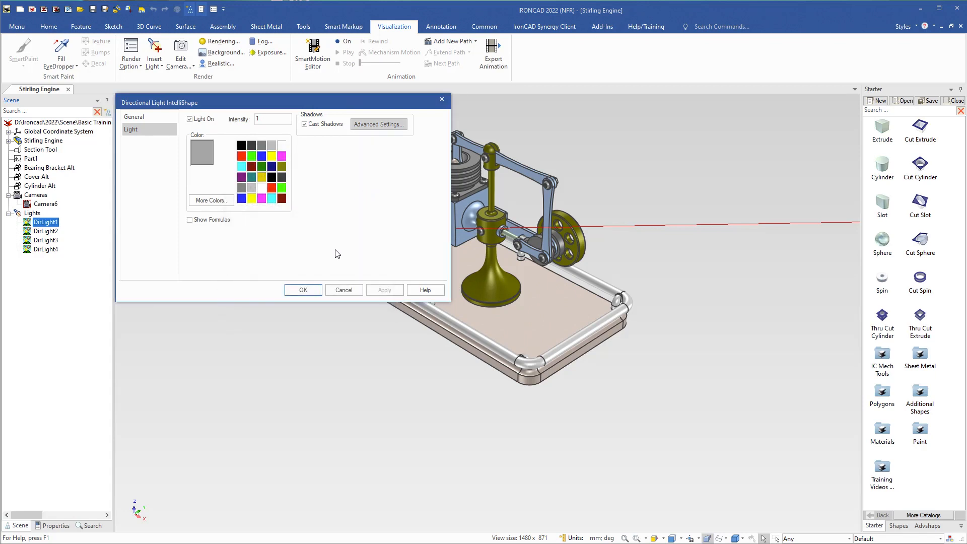
{"action": "left_click", "coordinate": [343, 291]}
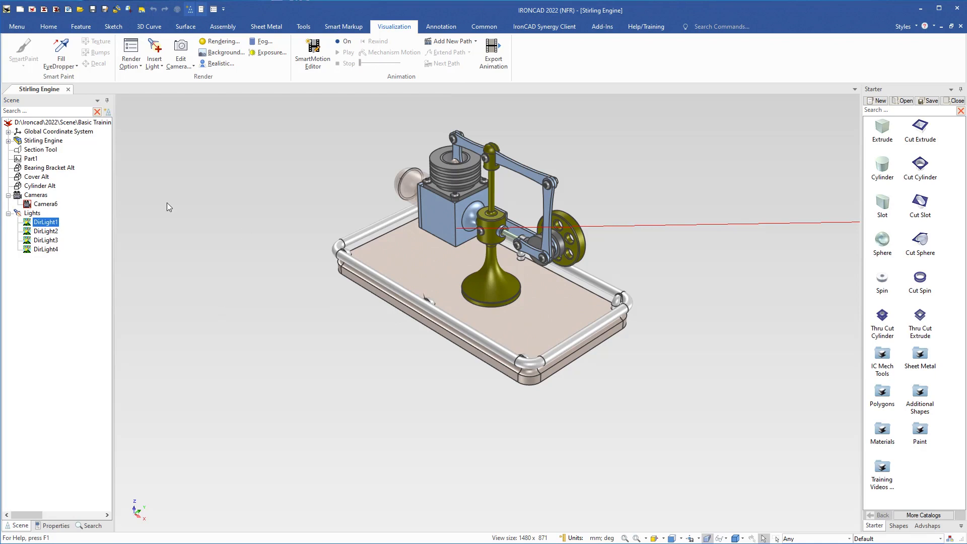
{"action": "left_click", "coordinate": [8, 213]}
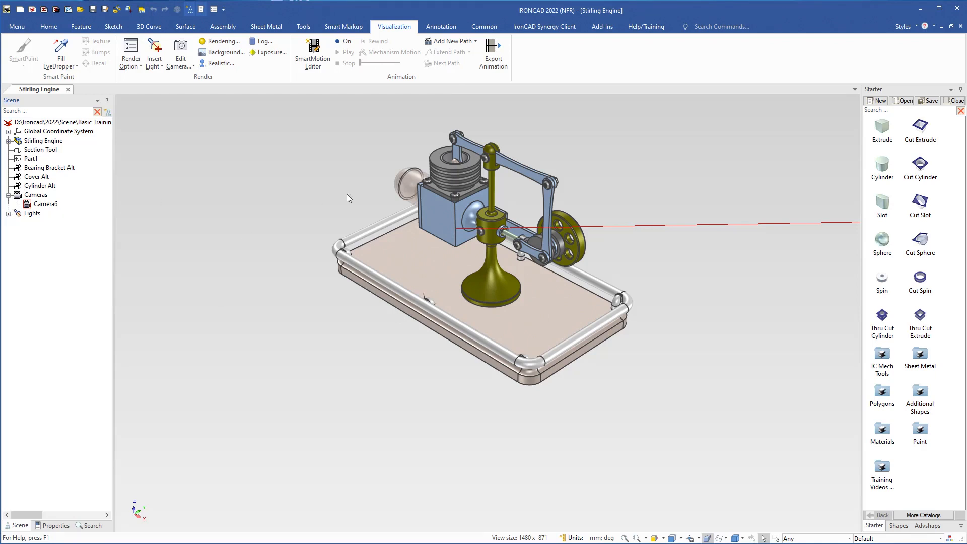
{"action": "key", "text": "F8"}
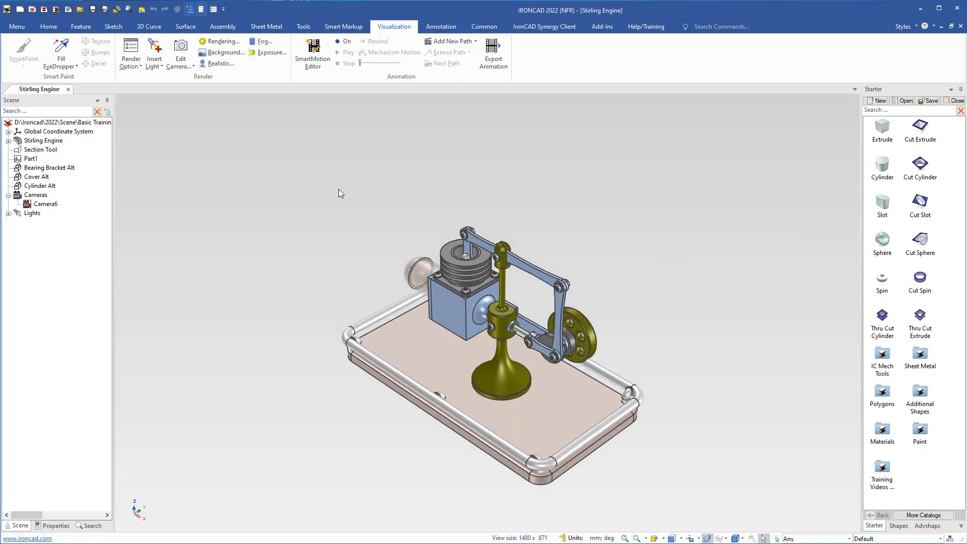